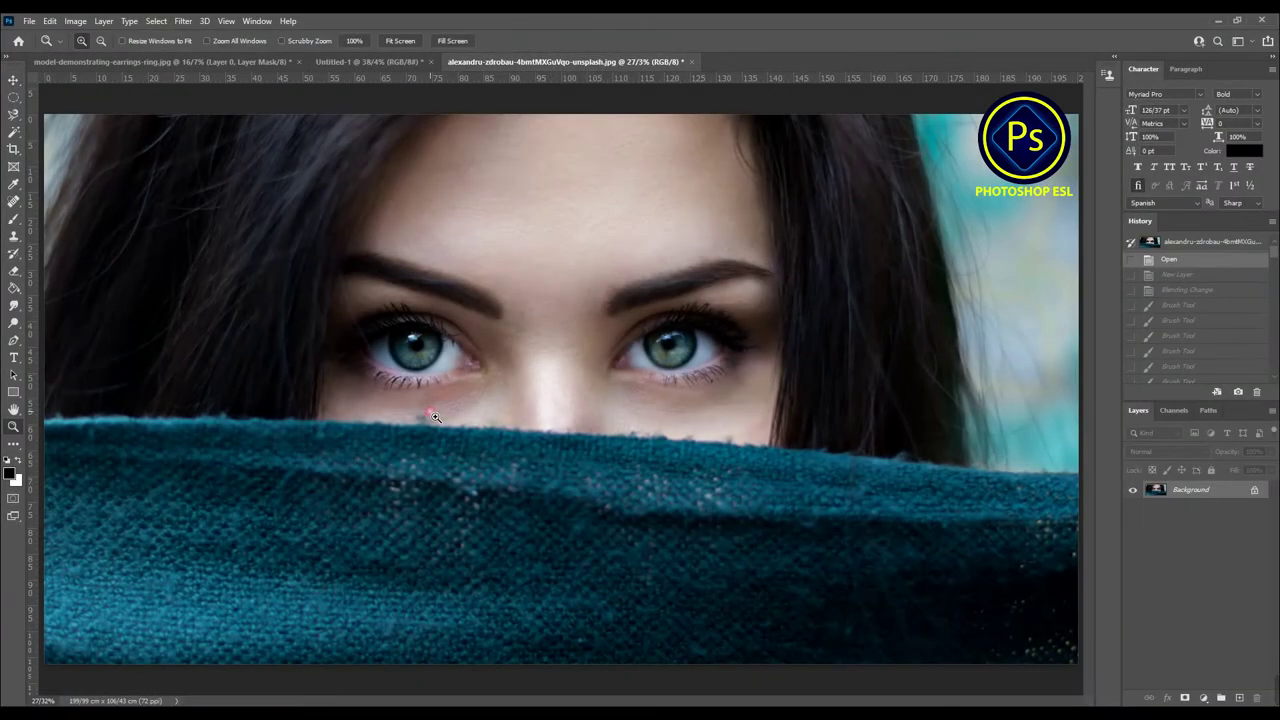
Zoom in on the left eye and add a new empty layer set to Hard Mix
left_click(435, 417)
left_click(420, 390)
left_click(403, 357)
left_click_drag(442, 356, 438, 420)
left_click(1240, 698)
left_click(1140, 452)
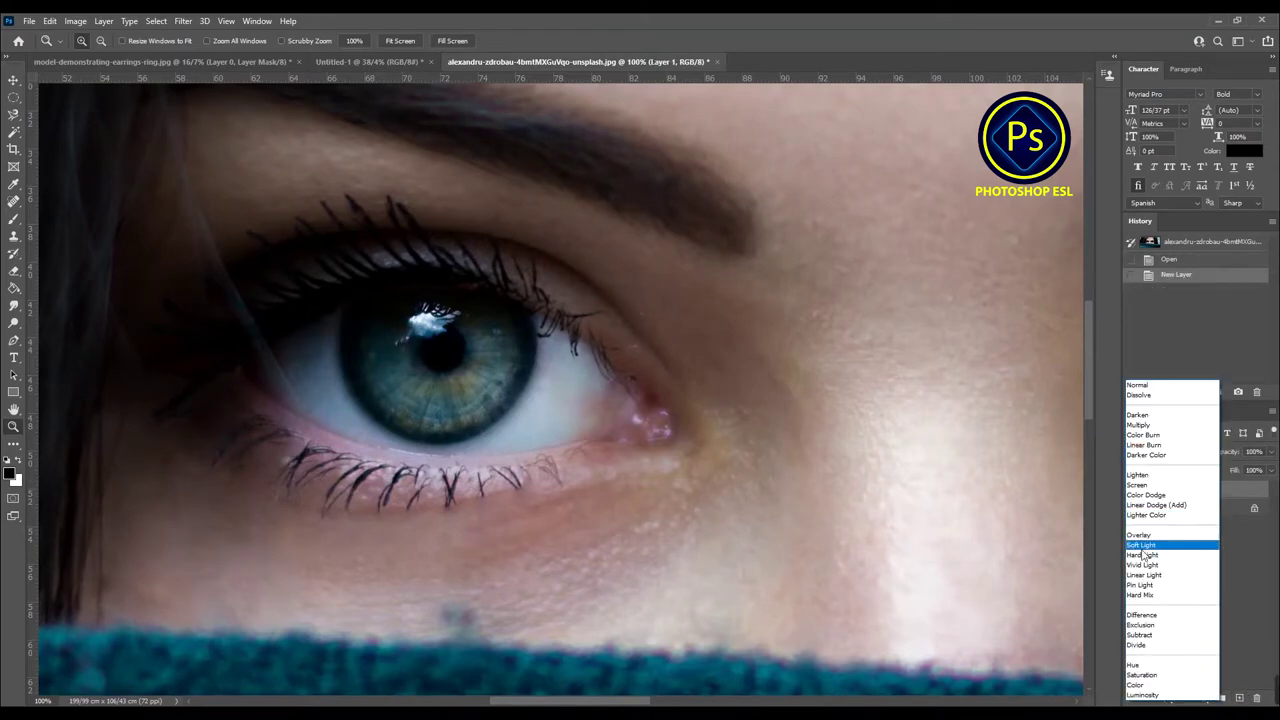
left_click(1145, 603)
Keep the foreground colour black and select the Brush tool
left_click(9, 473)
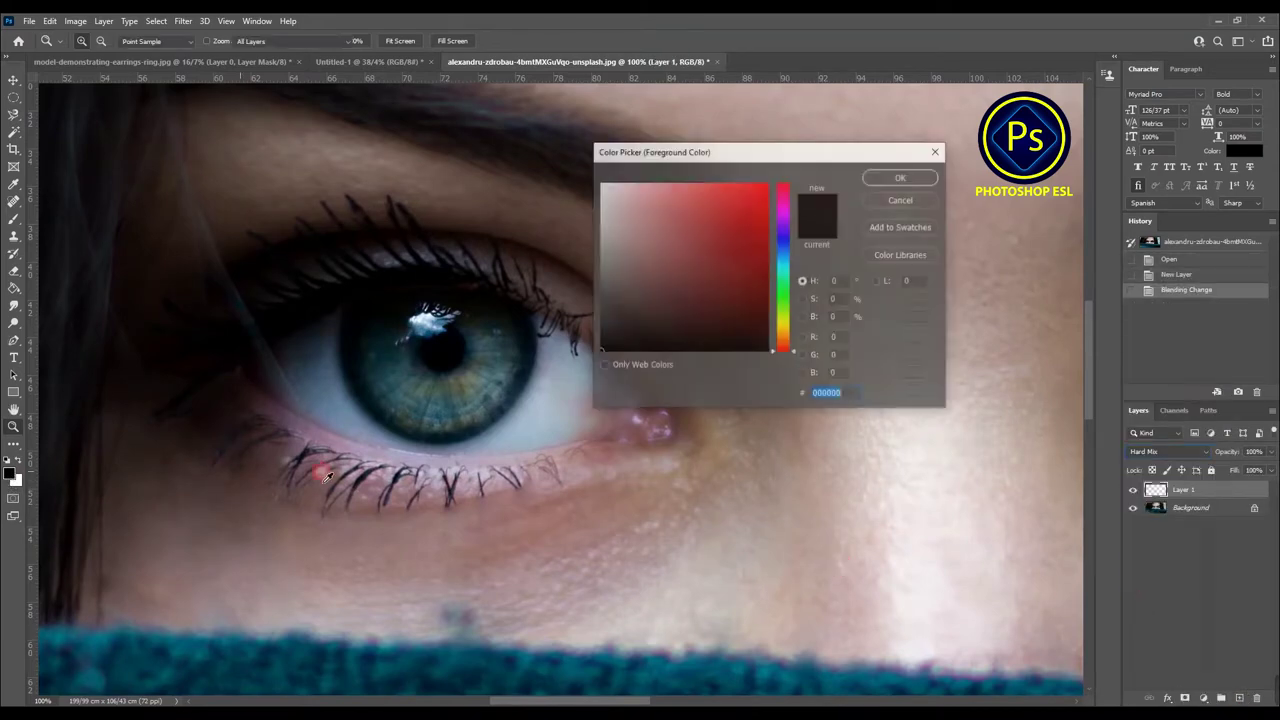
left_click(901, 180)
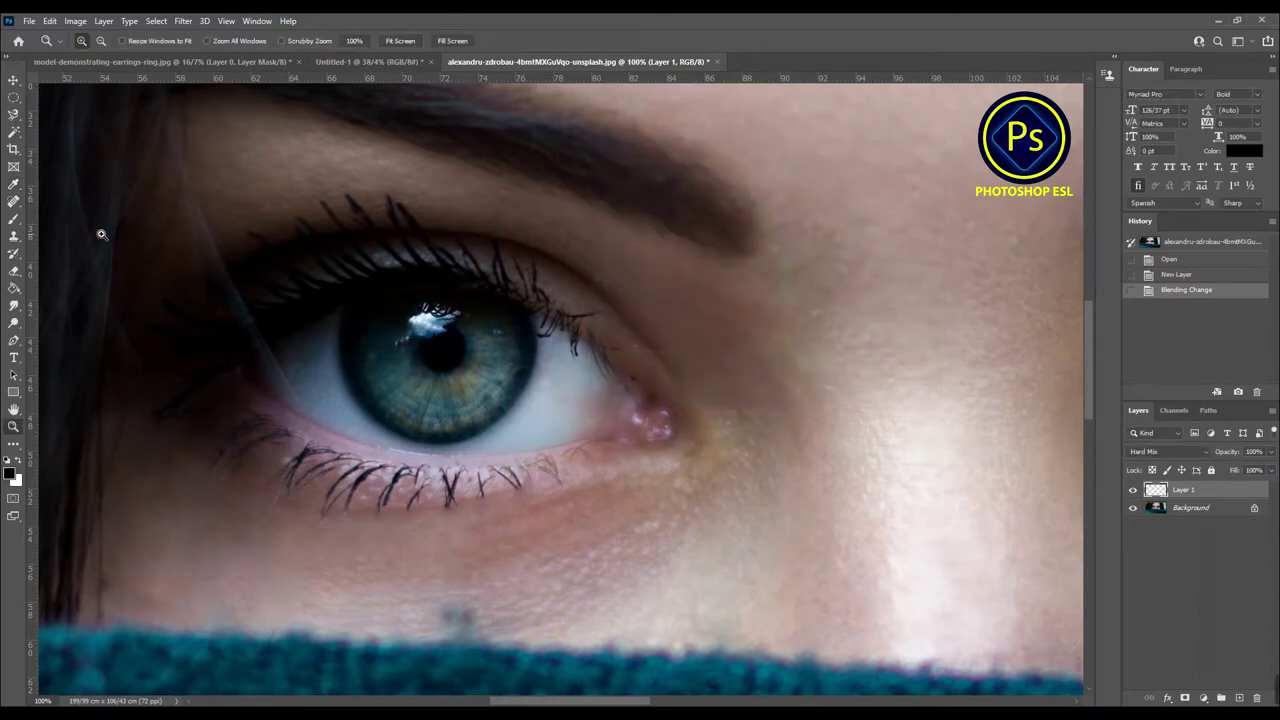
left_click(14, 222)
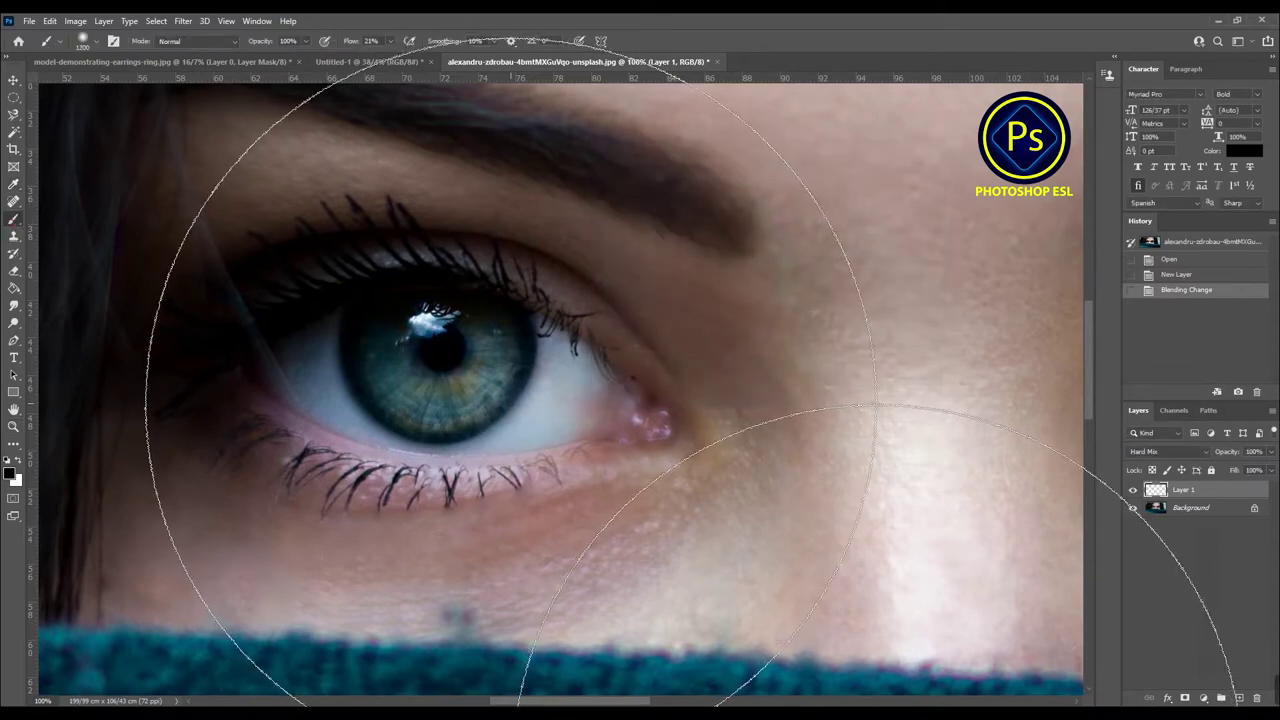
Shrink the brush and paint the left eye's inner and outer corners black
key("bracketleft")
key("bracketleft")
key("bracketleft")
key("bracketleft")
key("bracketleft")
key("bracketleft")
key("bracketleft")
key("bracketleft")
key("bracketleft")
key("bracketleft")
right_click(579, 395)
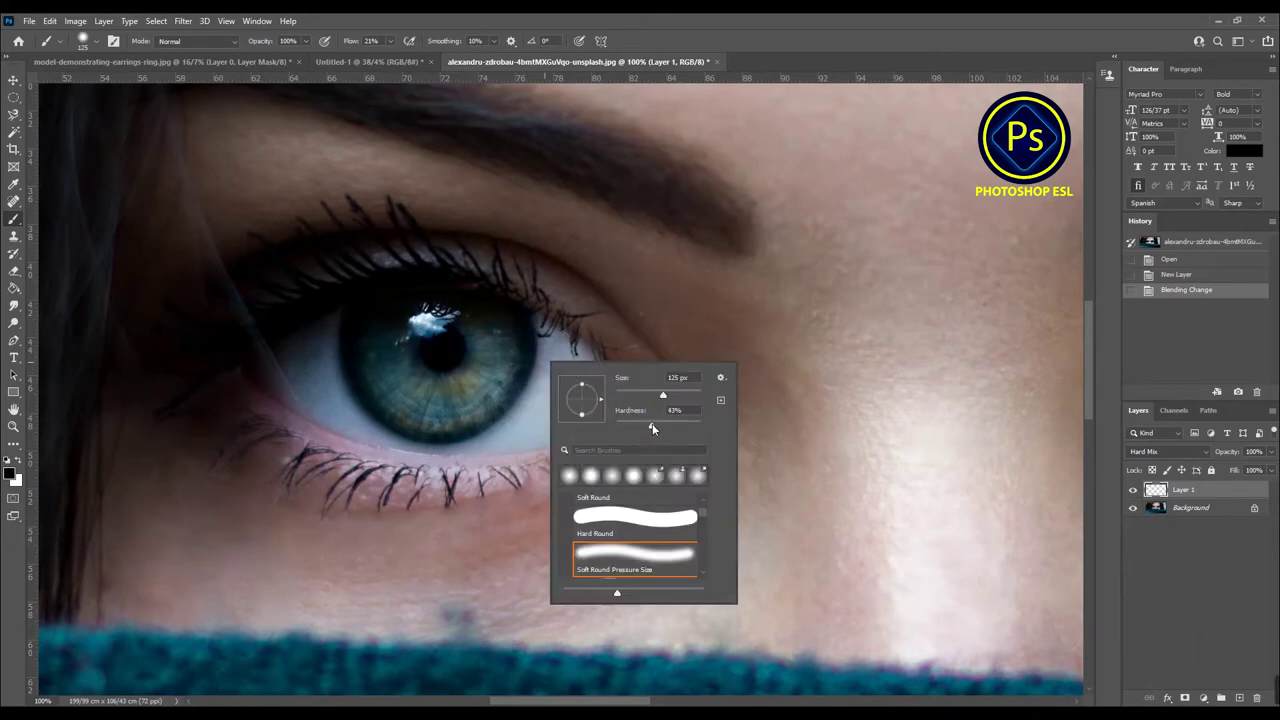
key("Return")
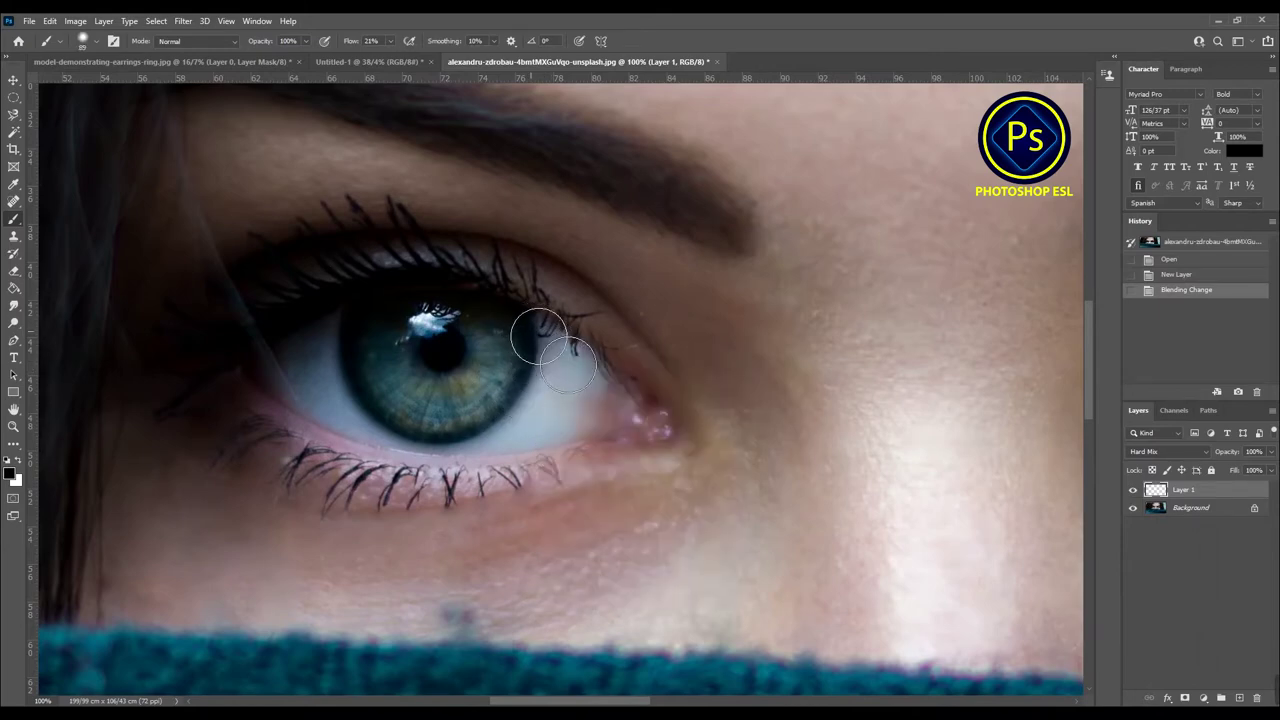
mouse_move(603, 385)
left_mouse_down()
mouse_move(634, 416)
mouse_move(611, 409)
mouse_move(607, 428)
left_mouse_up()
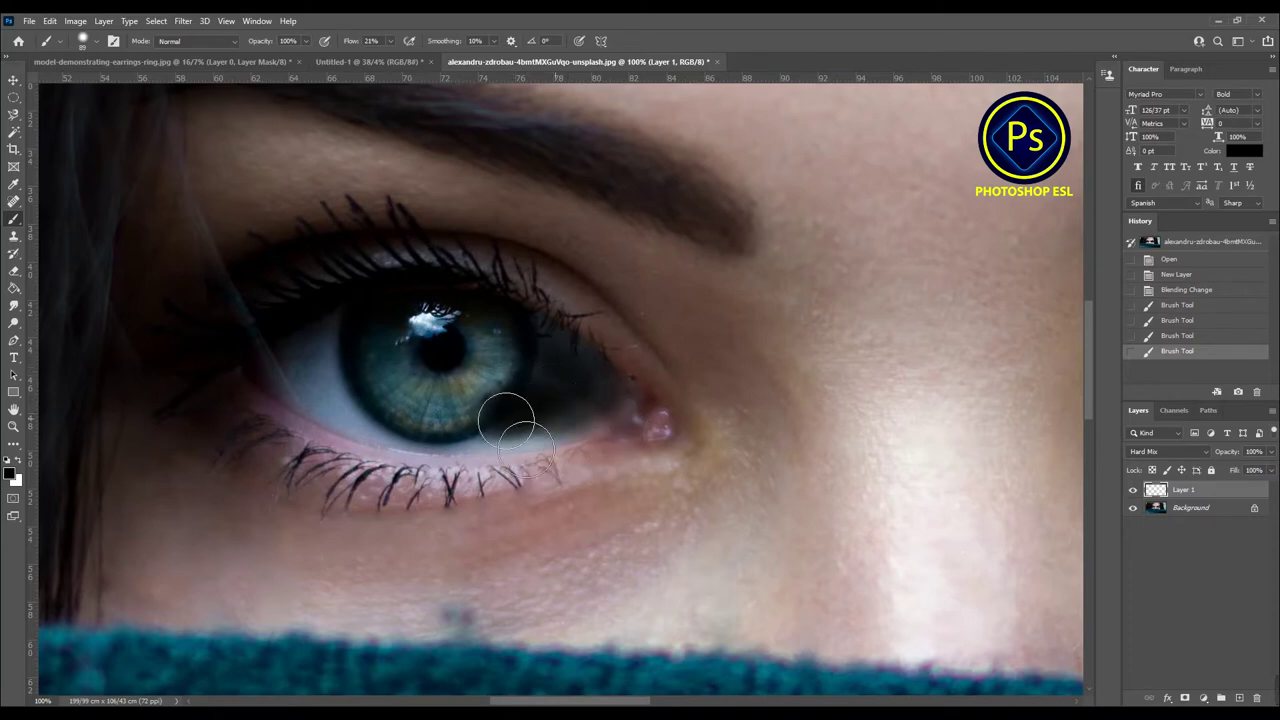
left_click_drag(607, 430, 580, 417)
mouse_move(541, 346)
left_mouse_down()
mouse_move(543, 334)
mouse_move(606, 374)
mouse_move(651, 418)
mouse_move(410, 433)
mouse_move(278, 373)
mouse_move(322, 347)
mouse_move(329, 366)
mouse_move(309, 363)
mouse_move(337, 337)
mouse_move(325, 365)
mouse_move(380, 423)
mouse_move(554, 411)
mouse_move(458, 419)
mouse_move(269, 357)
mouse_move(320, 400)
mouse_move(426, 427)
mouse_move(588, 407)
left_mouse_up()
Enlarge the brush, paint the left iris black, and zoom back out
key("bracketright")
key("bracketright")
key("bracketright")
mouse_move(491, 343)
left_mouse_down()
mouse_move(486, 366)
mouse_move(432, 392)
mouse_move(343, 337)
mouse_move(466, 400)
mouse_move(443, 409)
mouse_move(347, 358)
left_mouse_up()
mouse_move(387, 398)
left_mouse_down()
mouse_move(440, 400)
mouse_move(545, 360)
mouse_move(646, 406)
mouse_move(445, 422)
left_mouse_up()
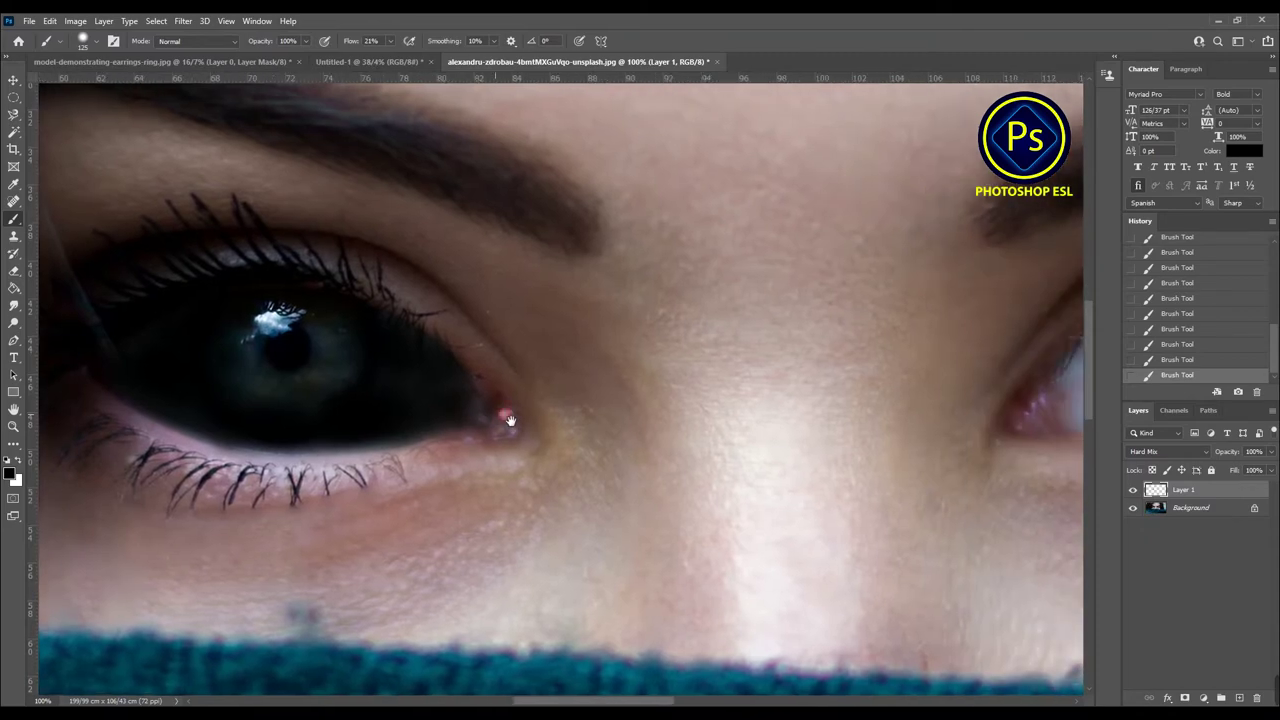
left_click_drag(832, 417, 774, 423)
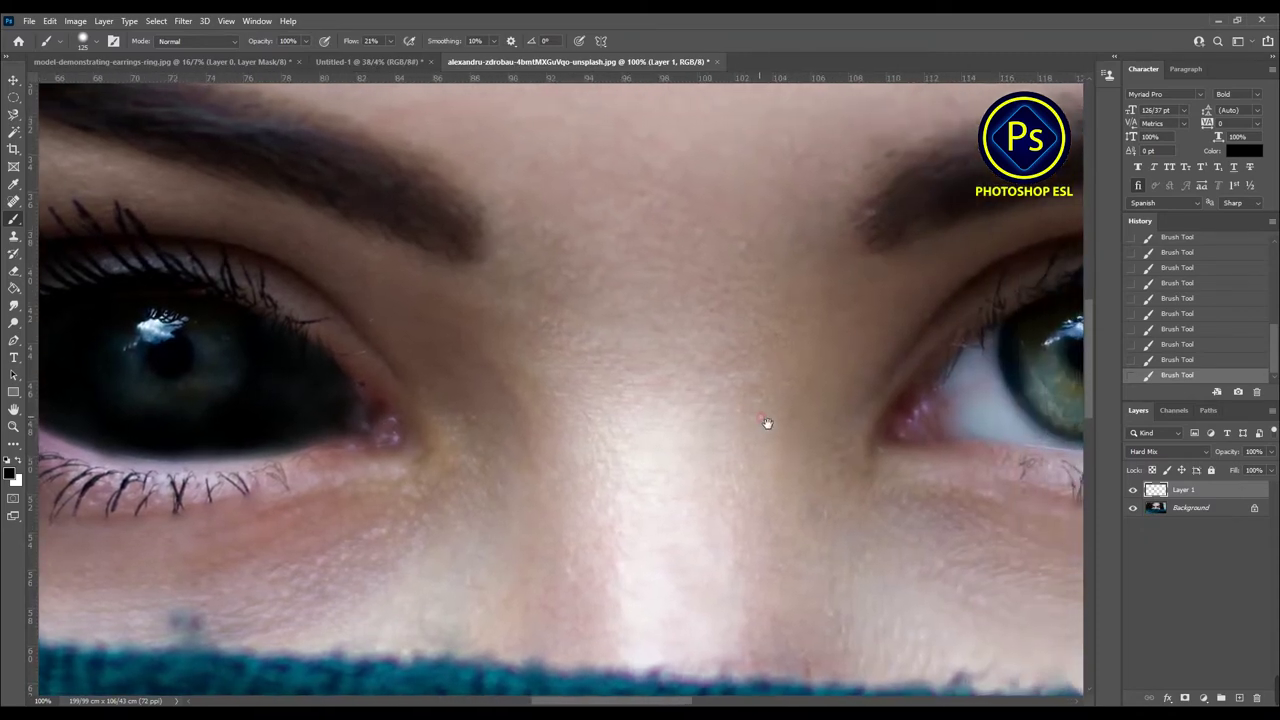
key("z")
left_click(397, 423, "alt")
Add a Color Lookup adjustment layer using Moonlight.3DL for a dark night-blue tone
left_click(397, 423, "alt")
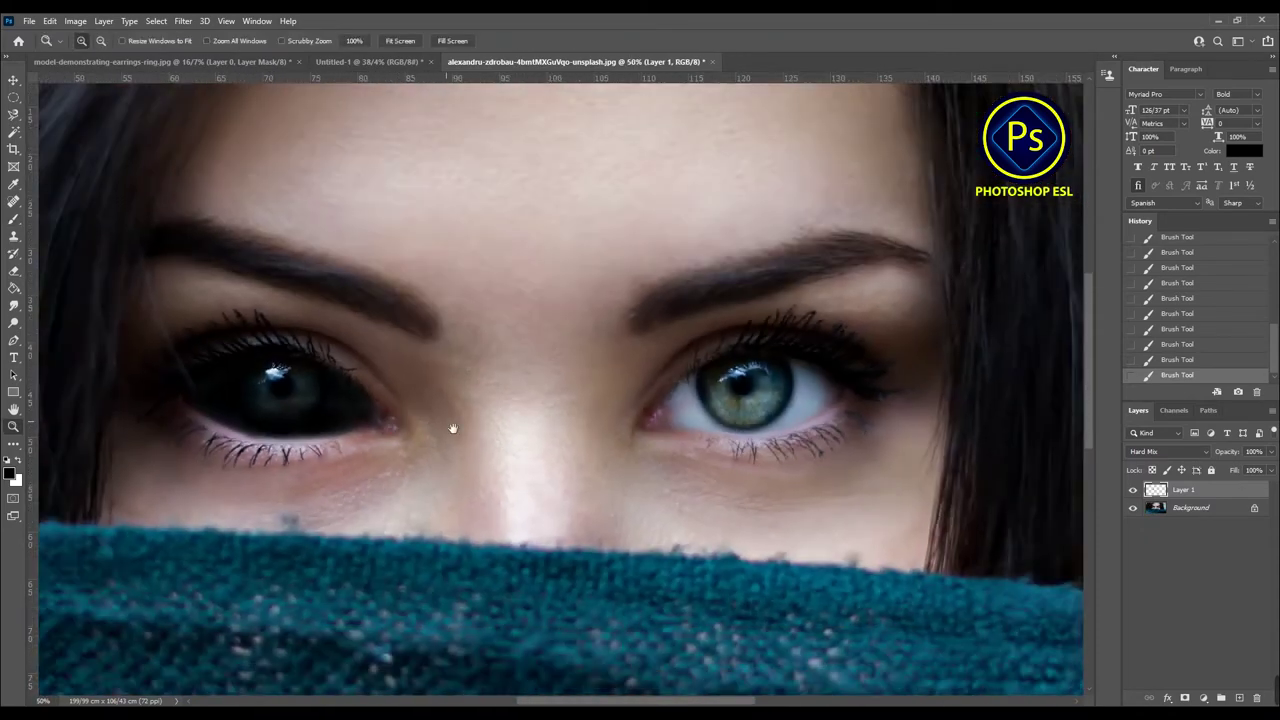
left_click_drag(451, 429, 596, 467)
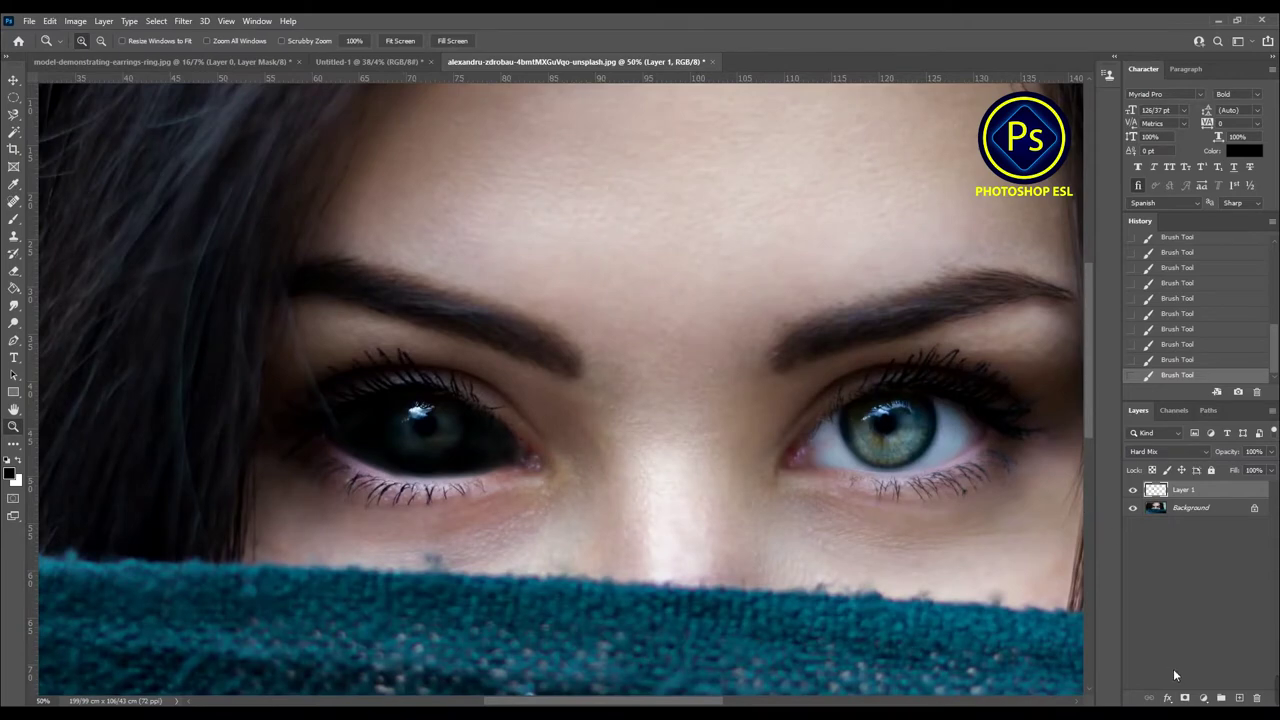
left_click(1205, 698)
left_click(1202, 627)
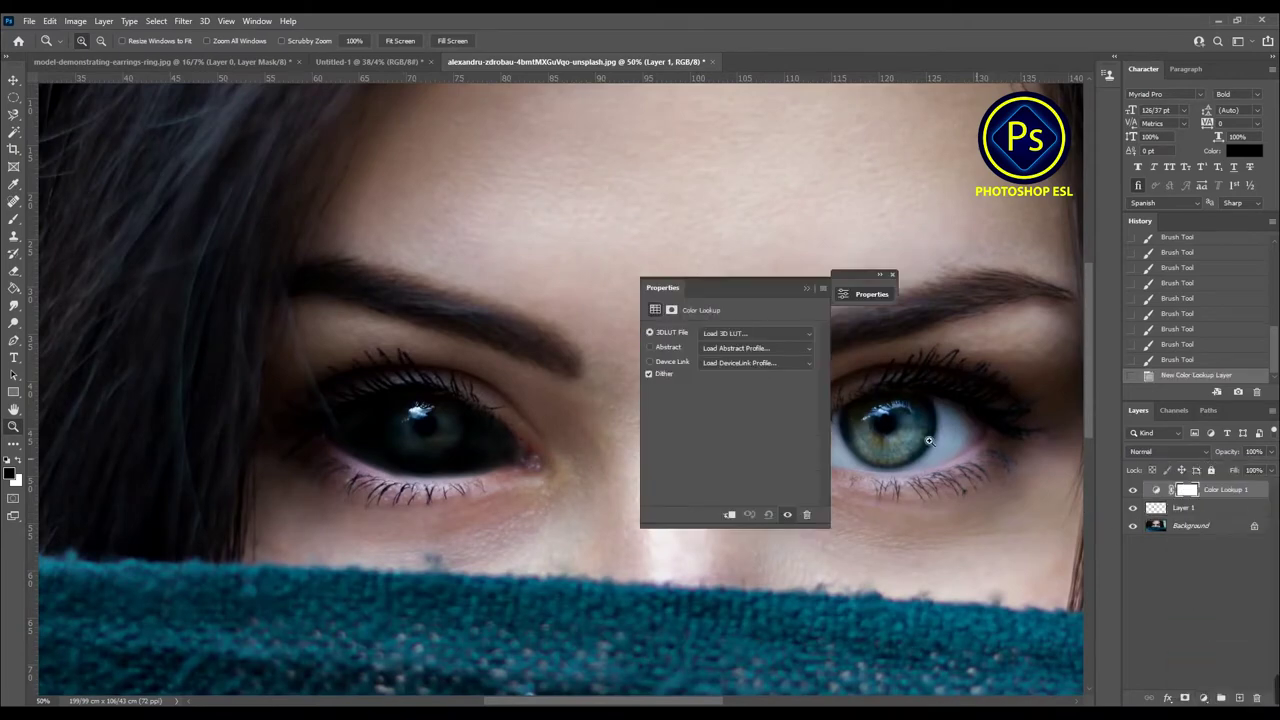
left_click(737, 333)
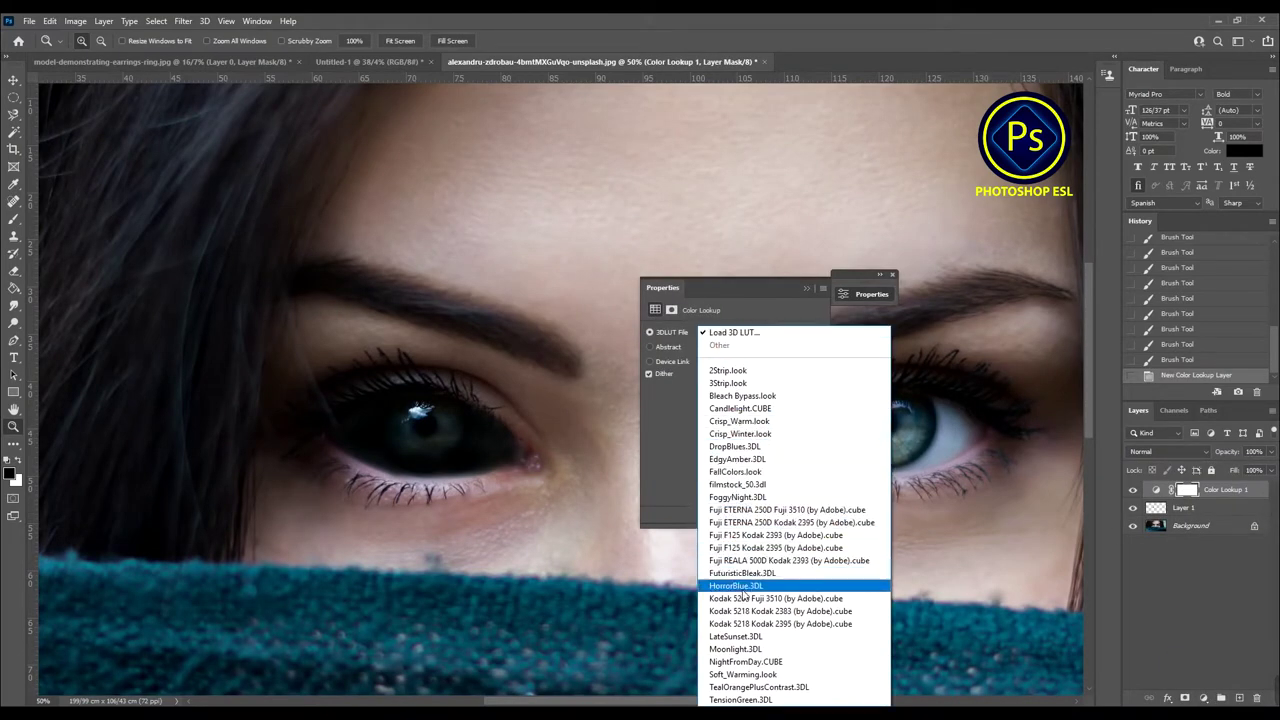
left_click(750, 648)
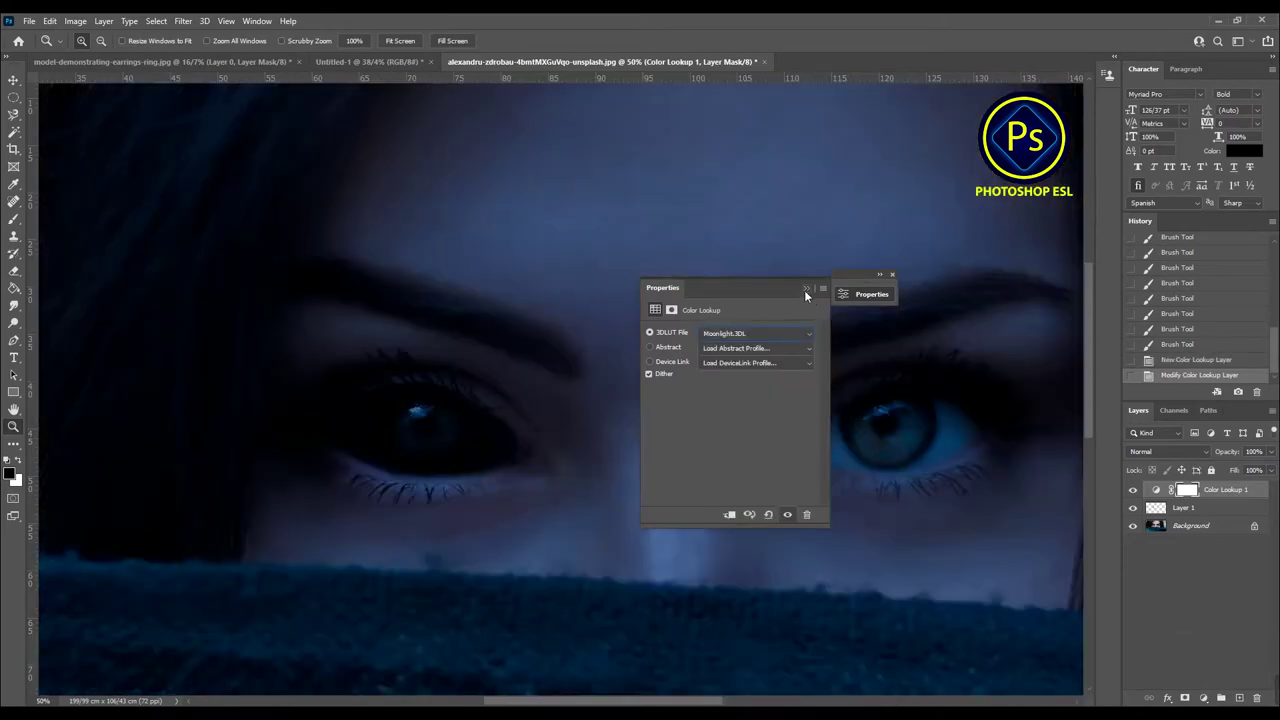
left_click(806, 289)
left_click(891, 273)
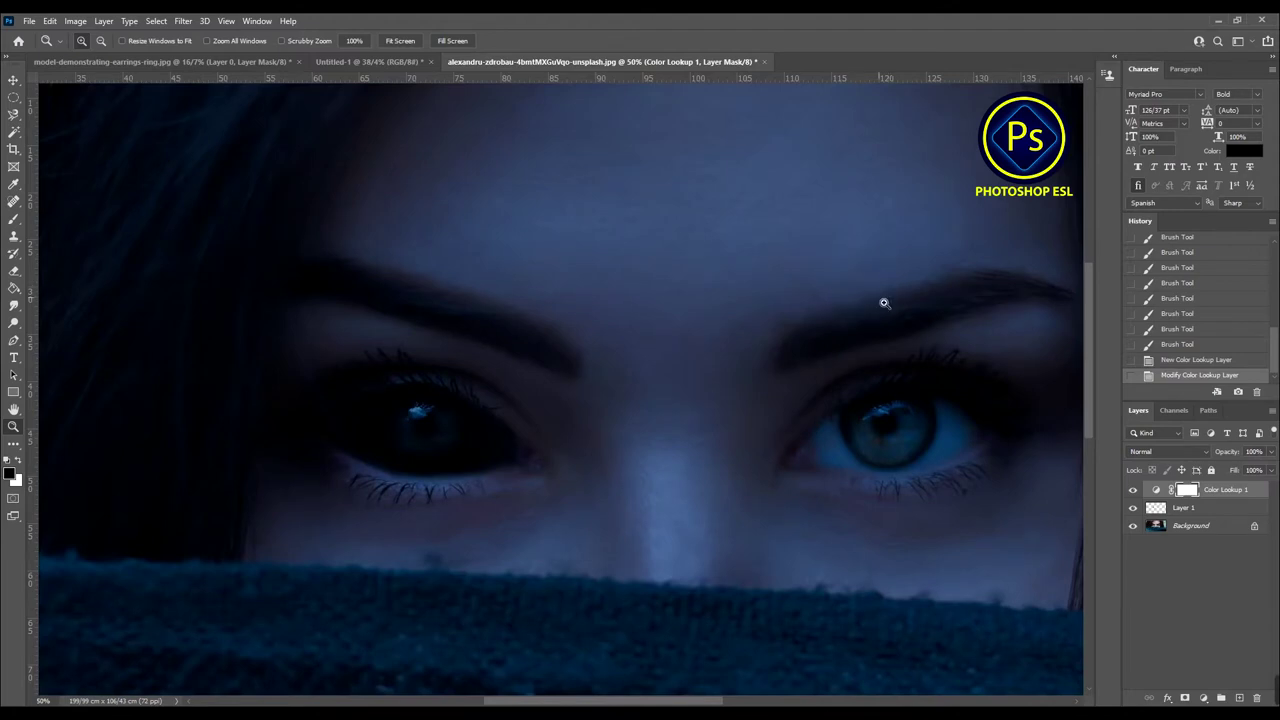
left_click_drag(889, 518, 843, 514)
left_click(850, 478)
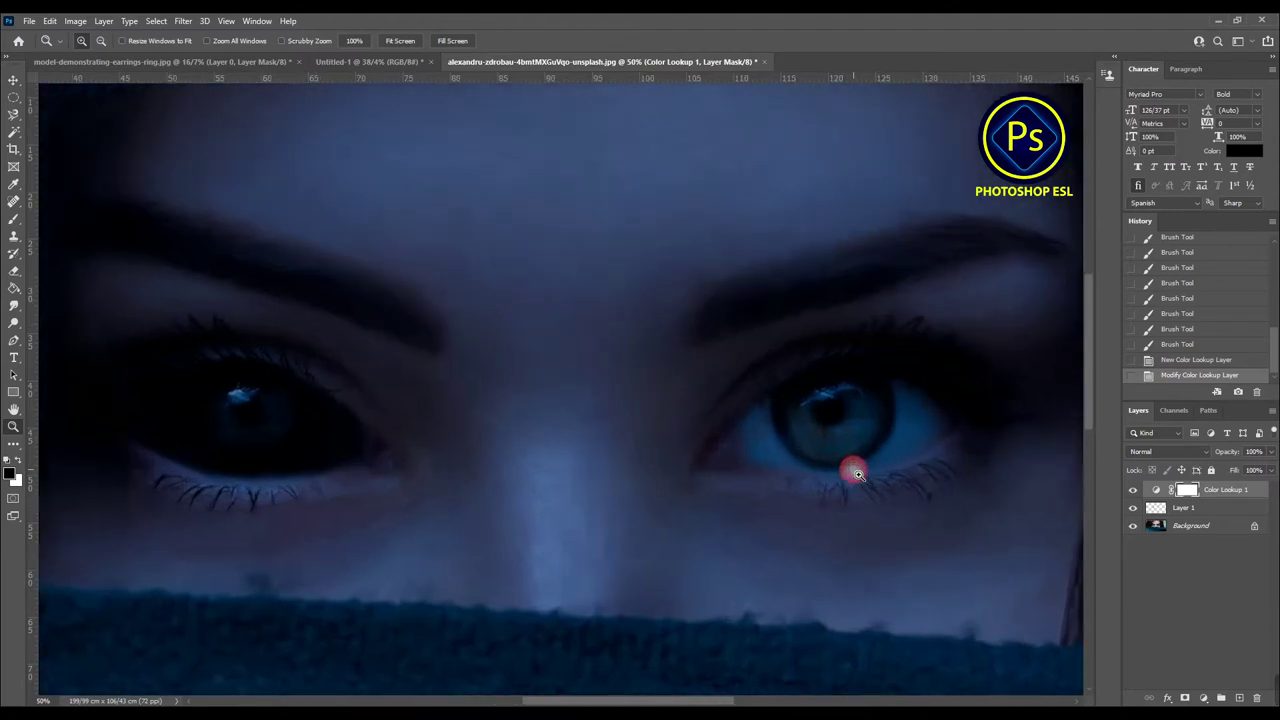
Zoom into the right eye and paint its lower area black on Layer 1
left_click(857, 474)
left_click(12, 222)
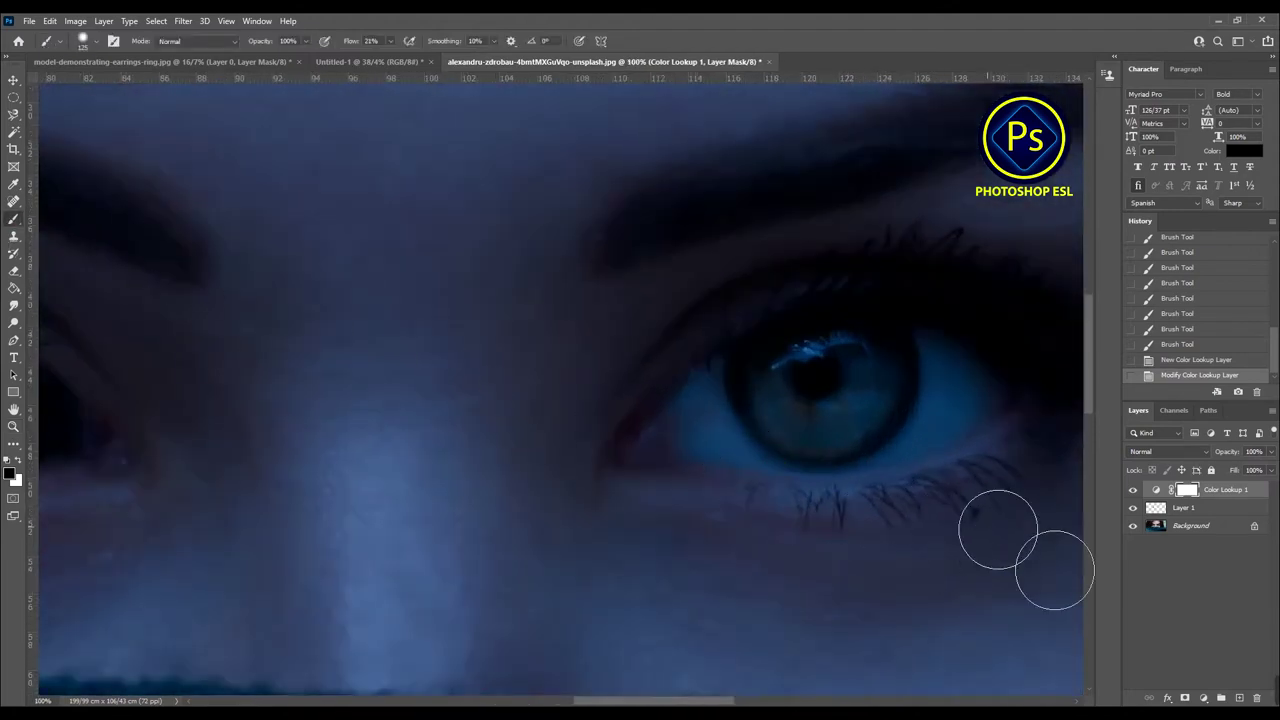
left_click(1150, 508)
scroll(851, 491, "right", 2)
scroll(835, 488, "right", 2)
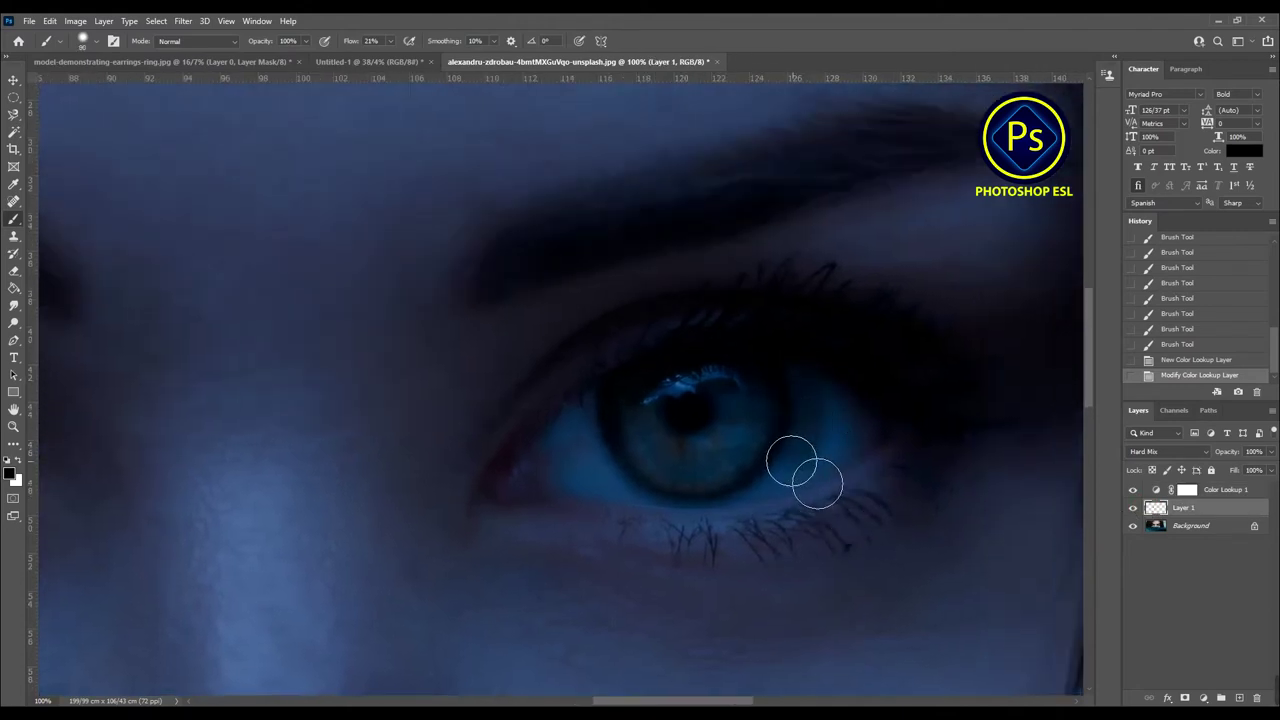
left_click_drag(857, 437, 843, 451)
left_click_drag(692, 491, 651, 491)
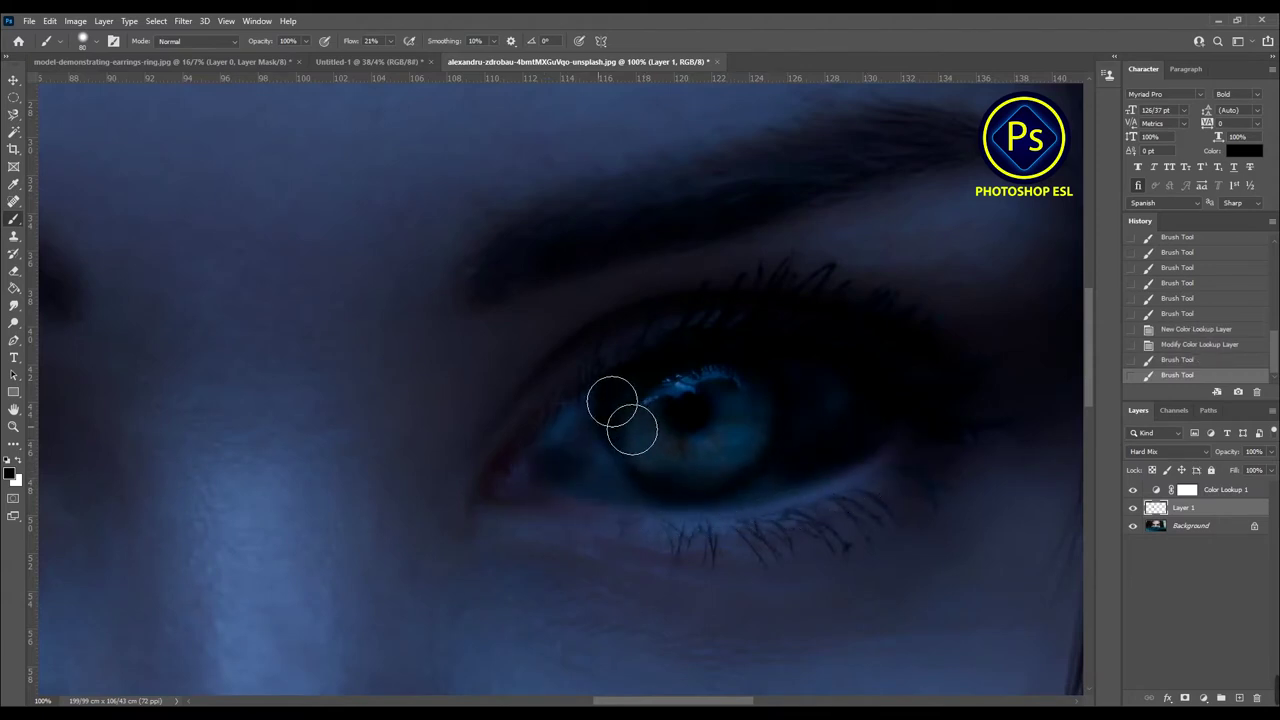
Paint the right iris and inner corner fully black, then zoom out
left_click_drag(612, 411, 631, 457)
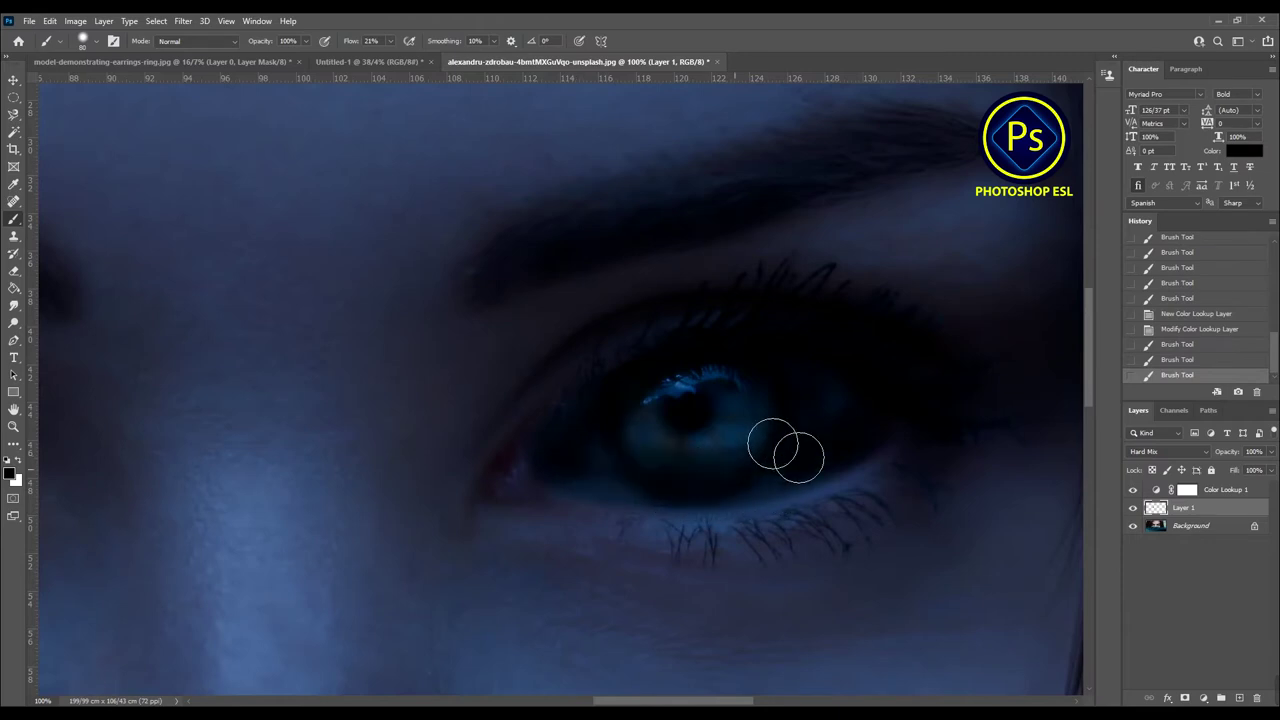
mouse_move(740, 371)
left_mouse_down()
mouse_move(715, 455)
mouse_move(634, 428)
mouse_move(720, 472)
left_mouse_up()
left_click(566, 458)
mouse_move(658, 468)
left_mouse_down()
mouse_move(803, 420)
mouse_move(740, 400)
left_mouse_up()
left_click(701, 462)
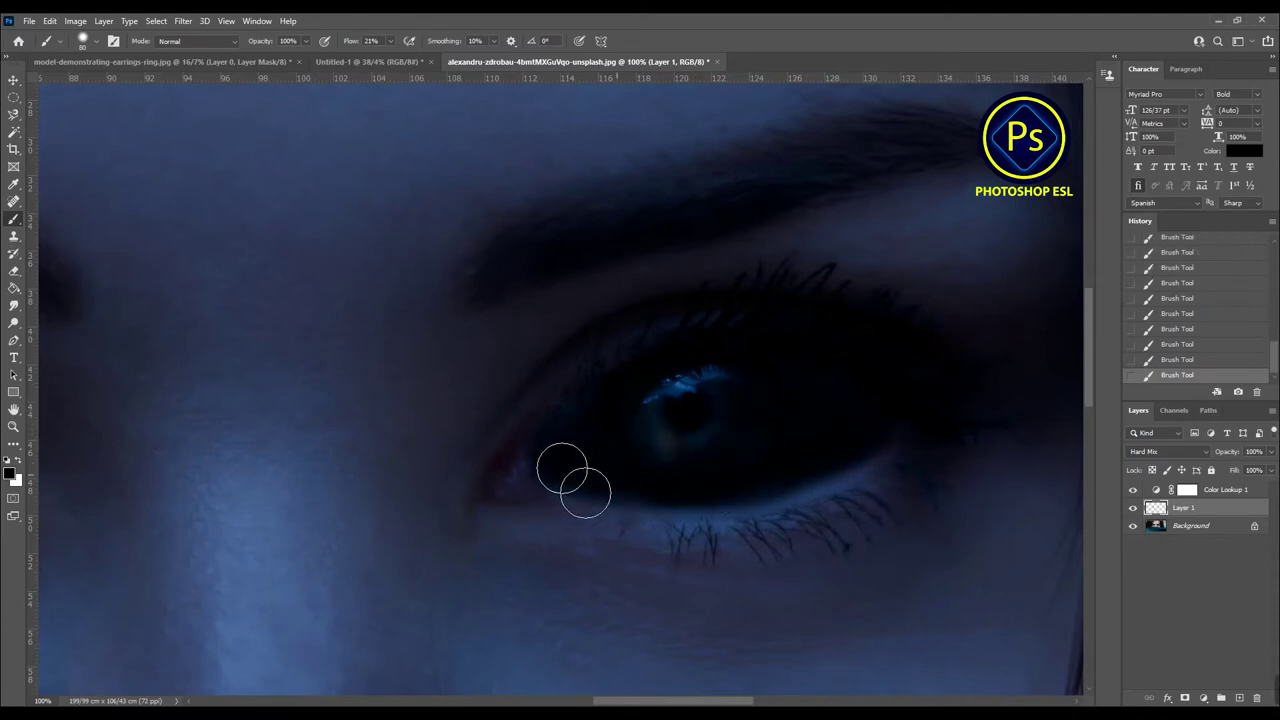
key("z")
left_click(466, 443, "alt")
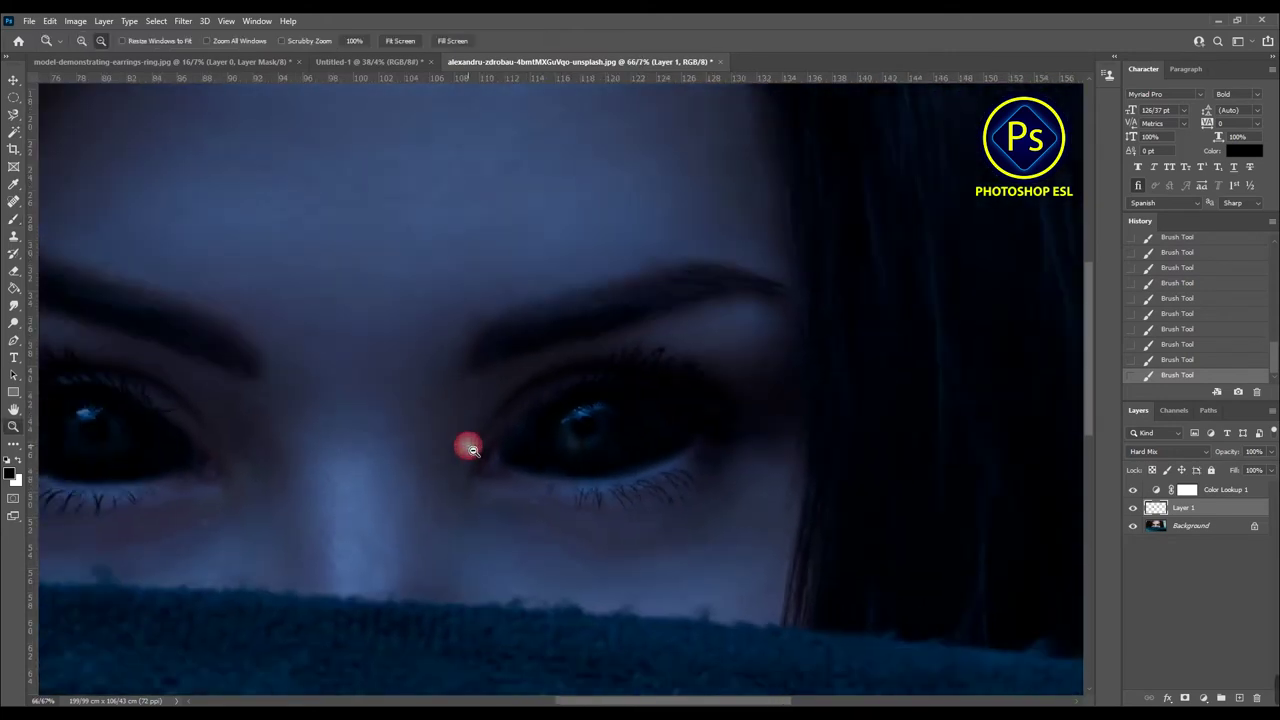
Add a pure red Outer Glow layer style to Layer 1
left_click_drag(403, 477, 598, 466)
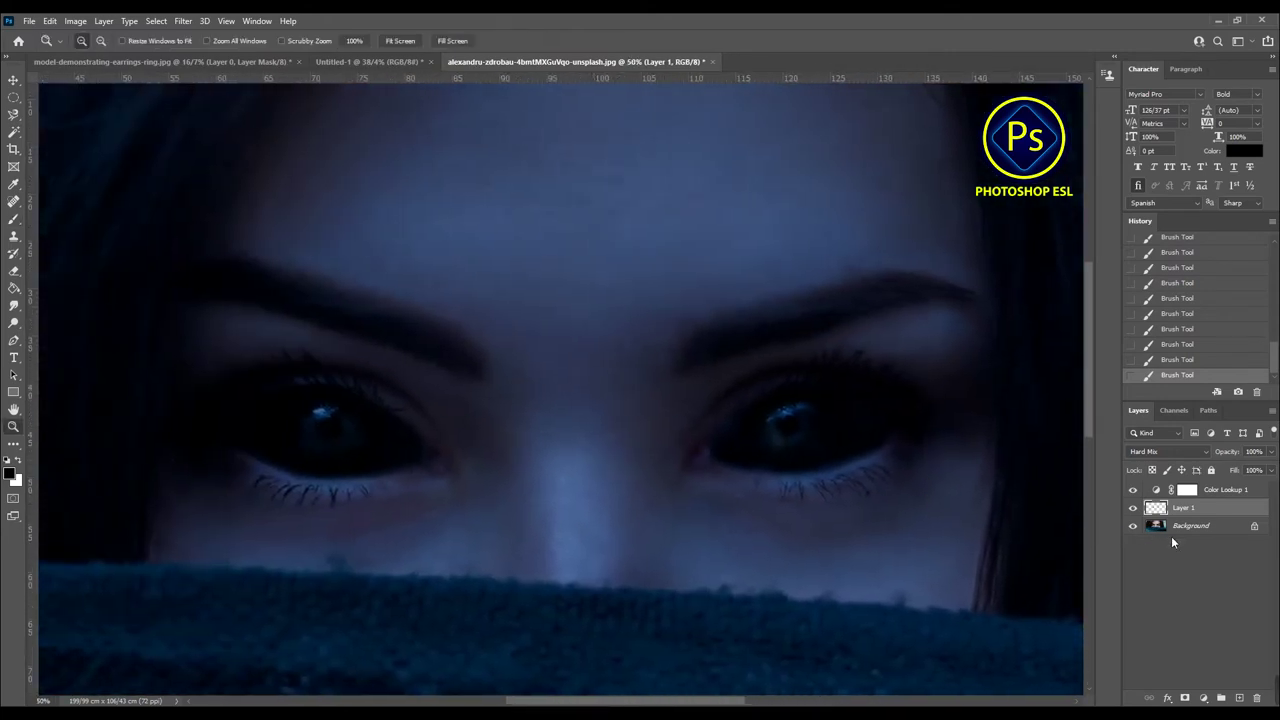
double_click(1158, 507)
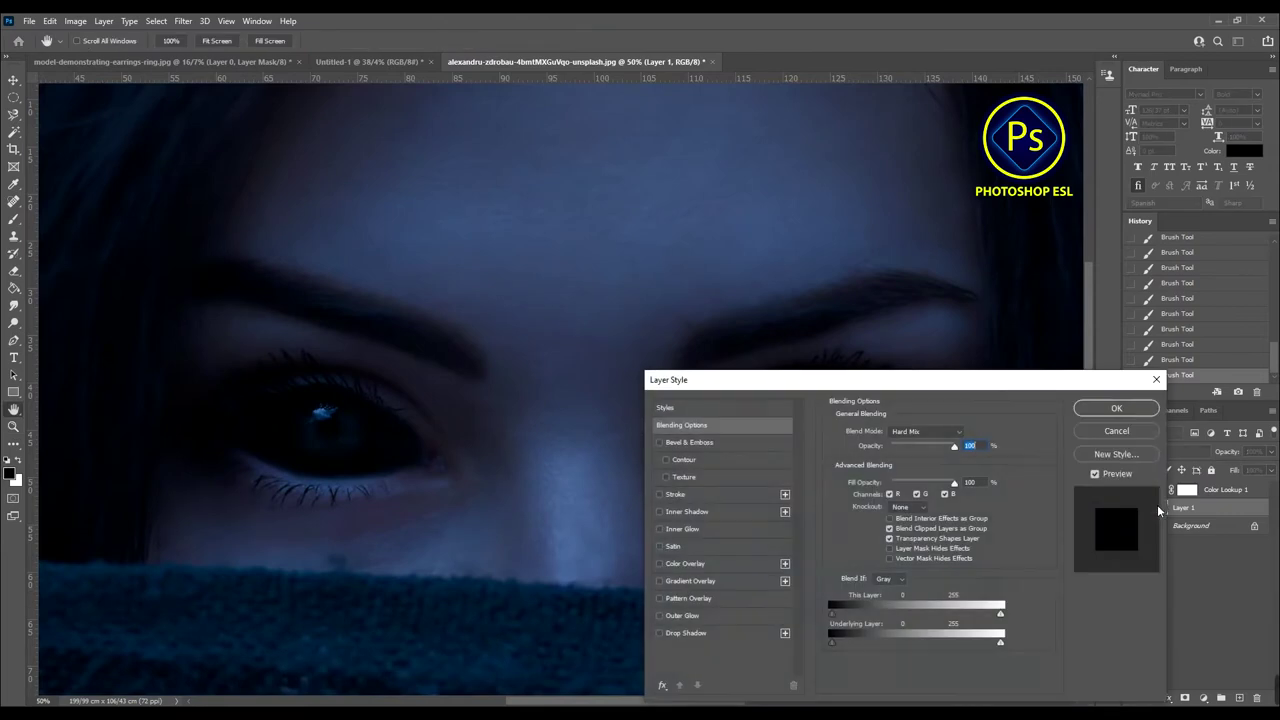
left_click(659, 614)
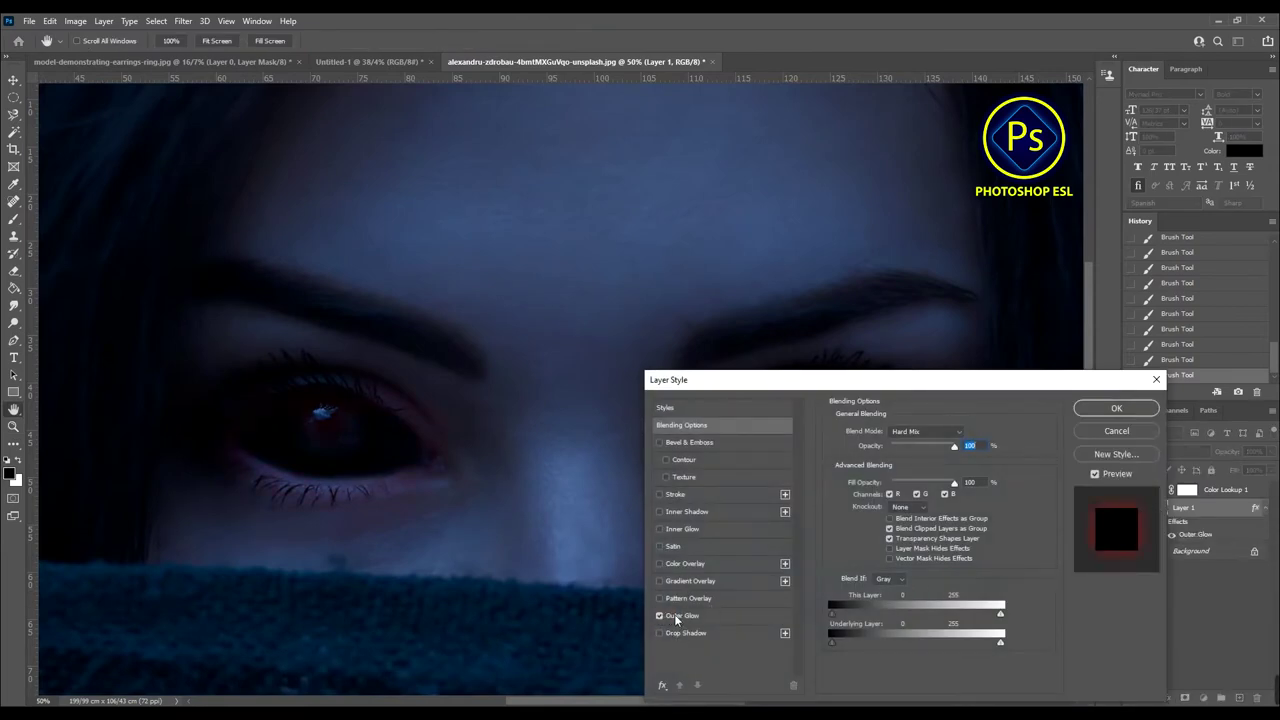
left_click(680, 615)
left_click(862, 478)
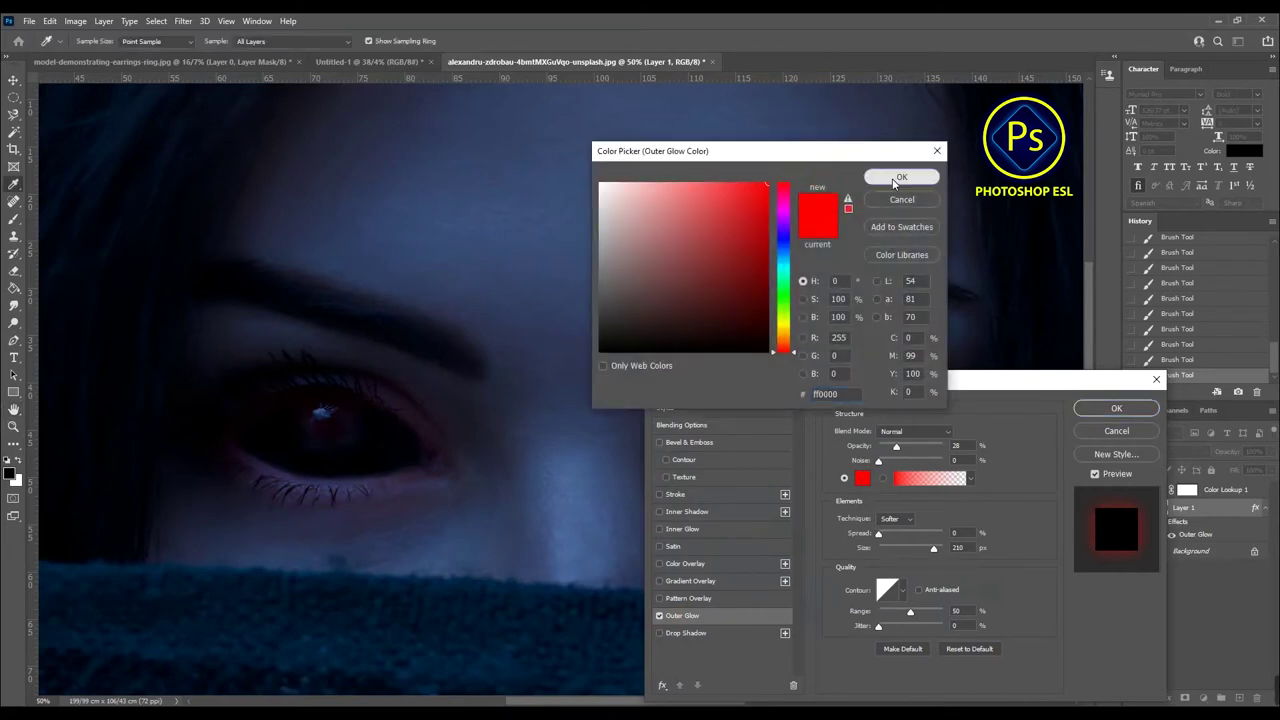
left_click(897, 178)
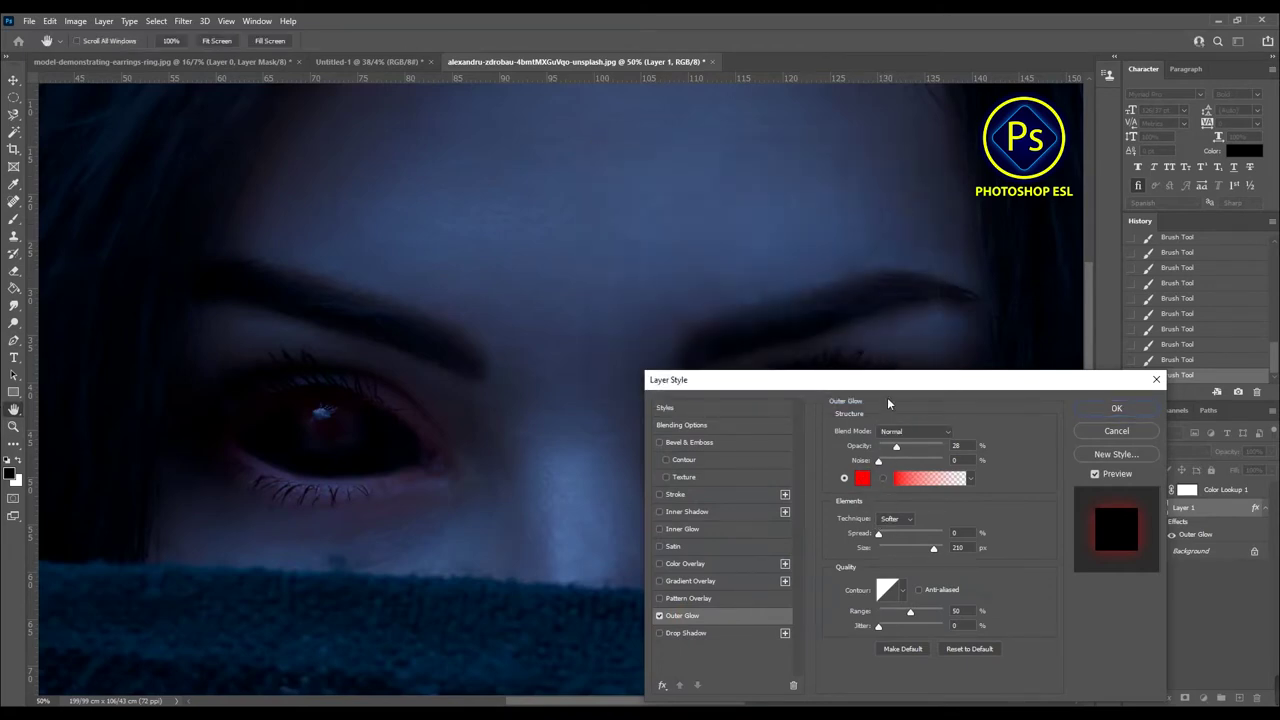
Set the Outer Glow size to 232 px and opacity to about 27%
left_click_drag(888, 384, 1066, 403)
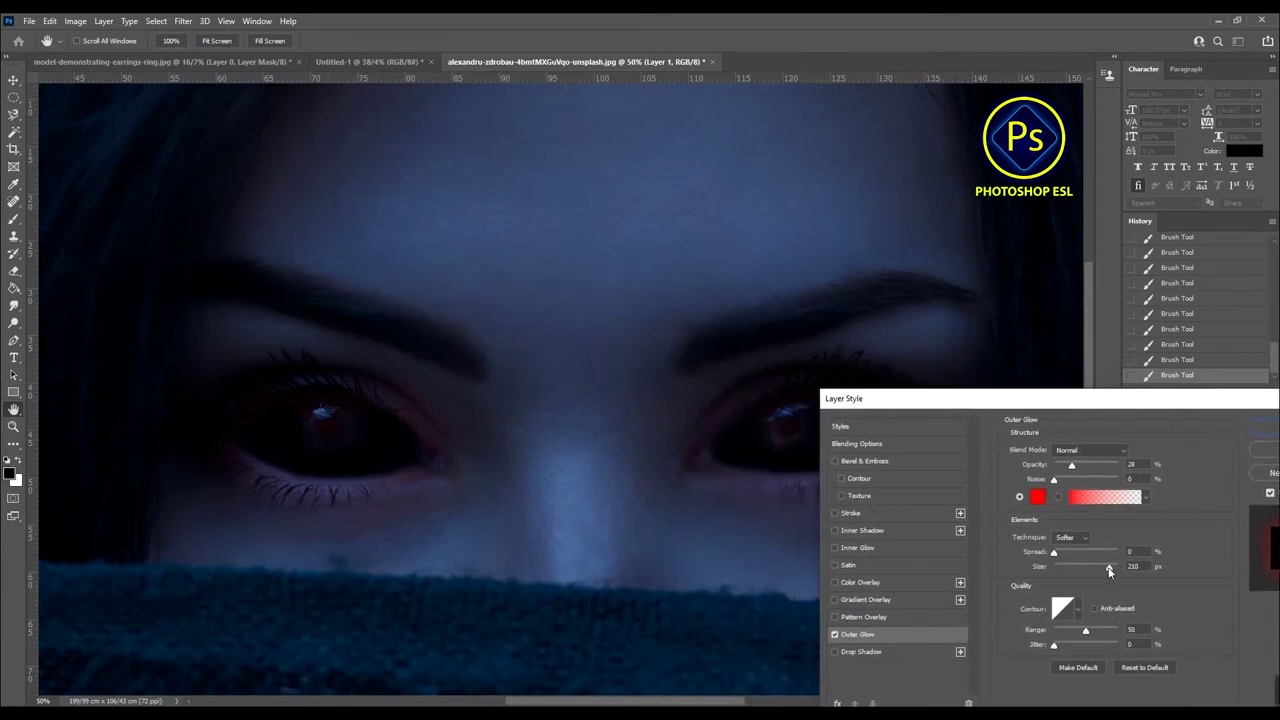
left_click_drag(1113, 568, 1115, 568)
left_click_drag(1072, 465, 1071, 467)
left_click(1265, 428)
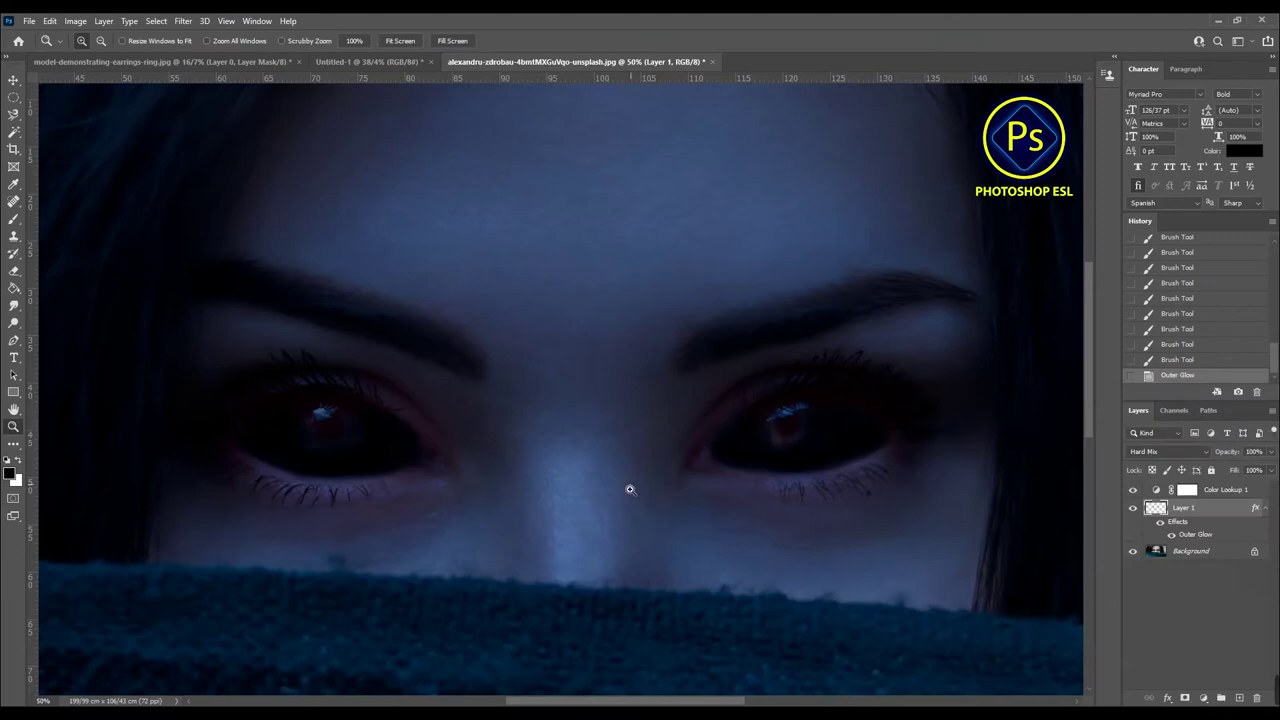
Fit the image to the screen and flatten all layers into one Background
left_click(568, 480, "alt")
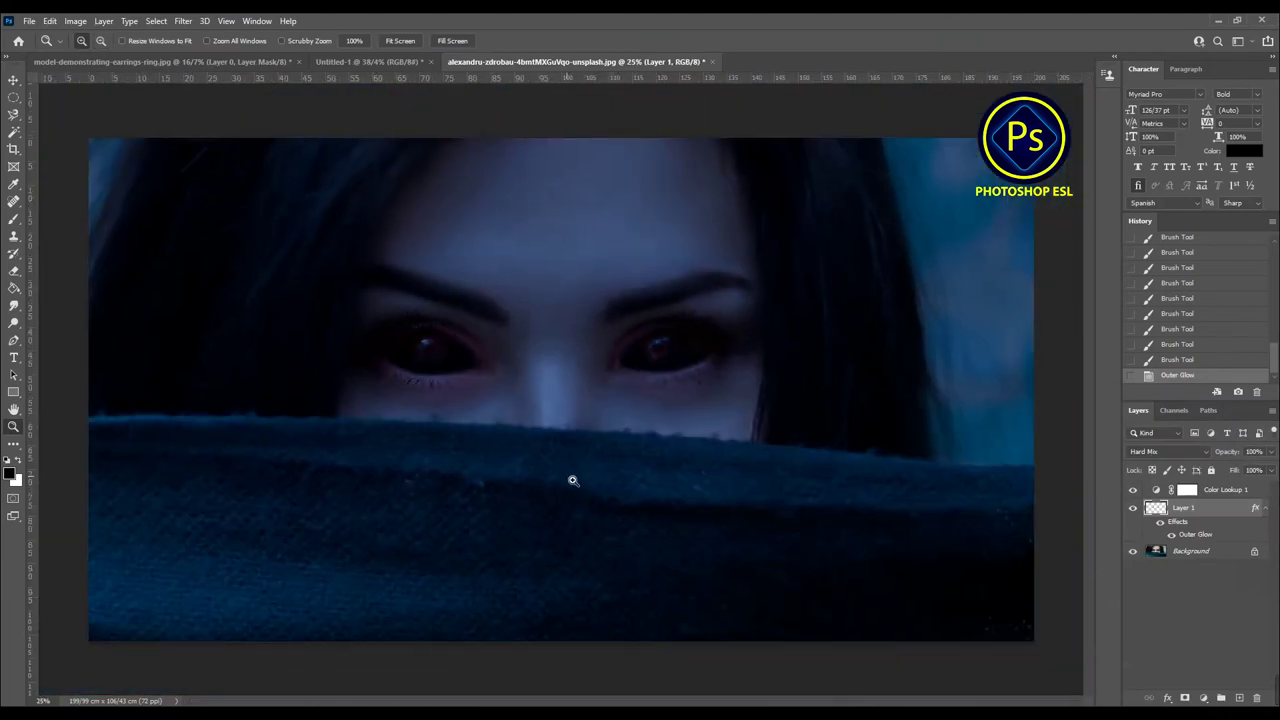
right_click(558, 440)
left_click(563, 444)
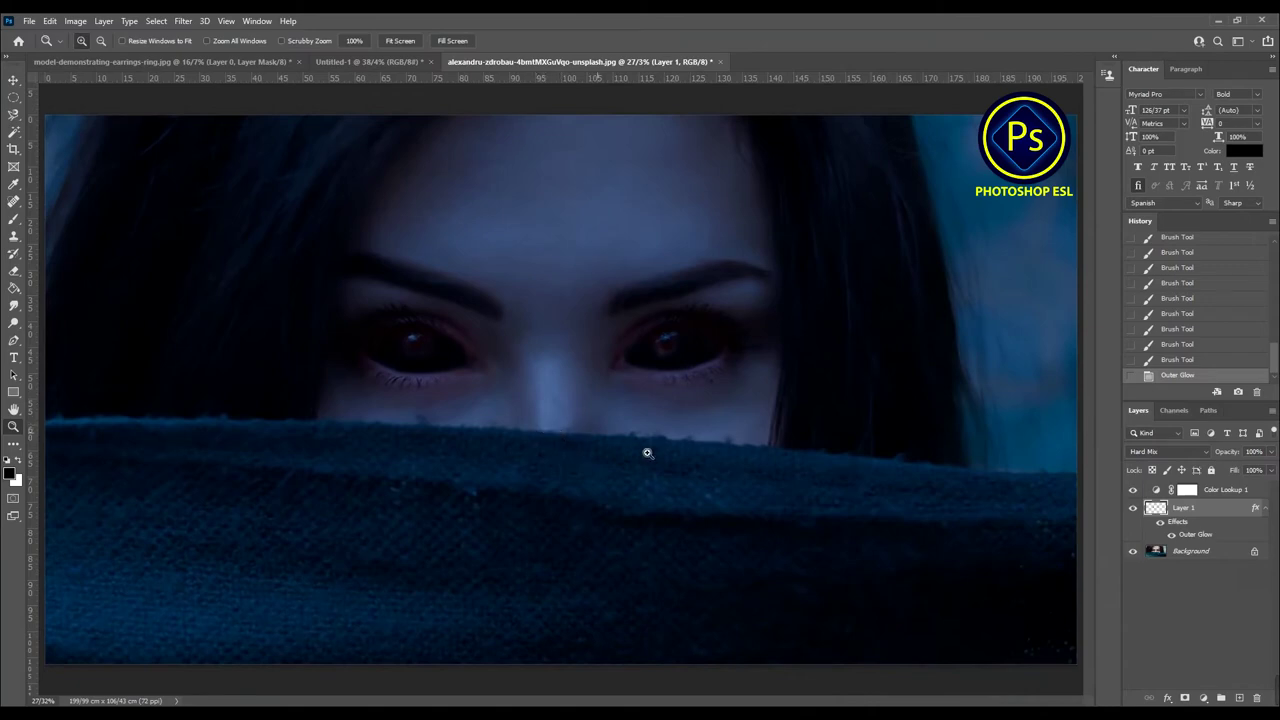
left_click(1272, 410)
left_click(1188, 632)
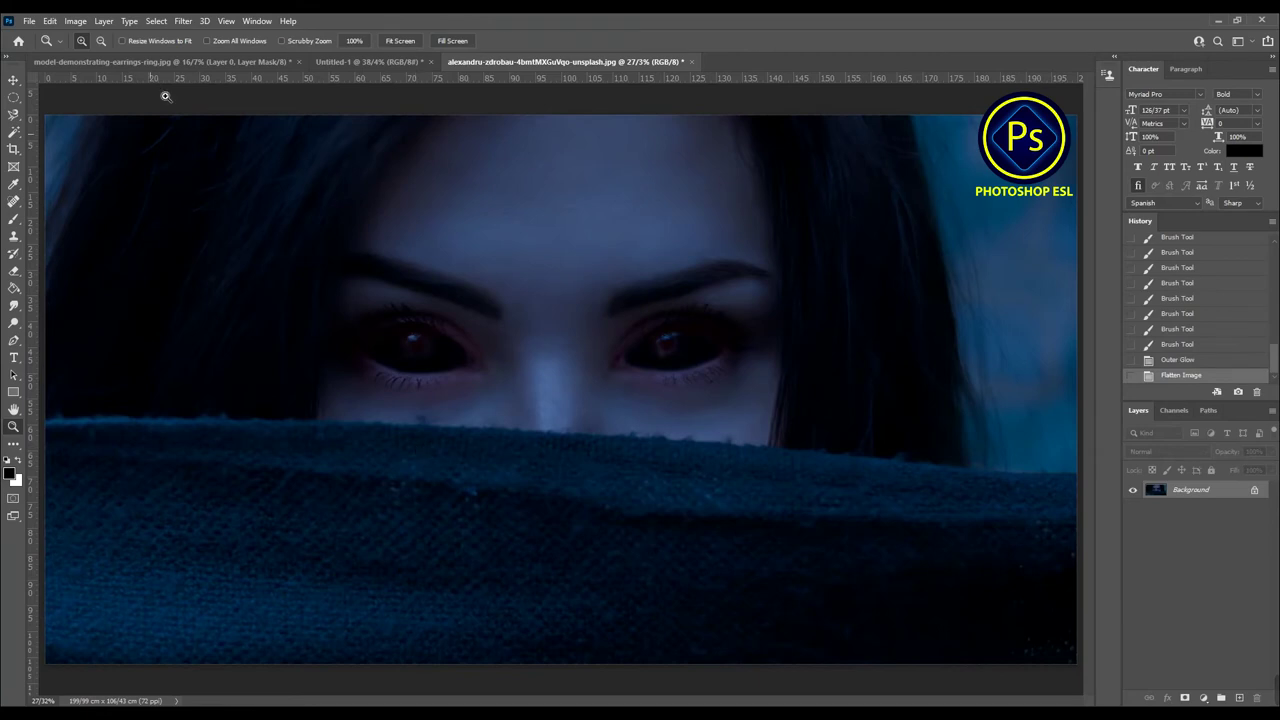
left_click(183, 22)
left_click(230, 119)
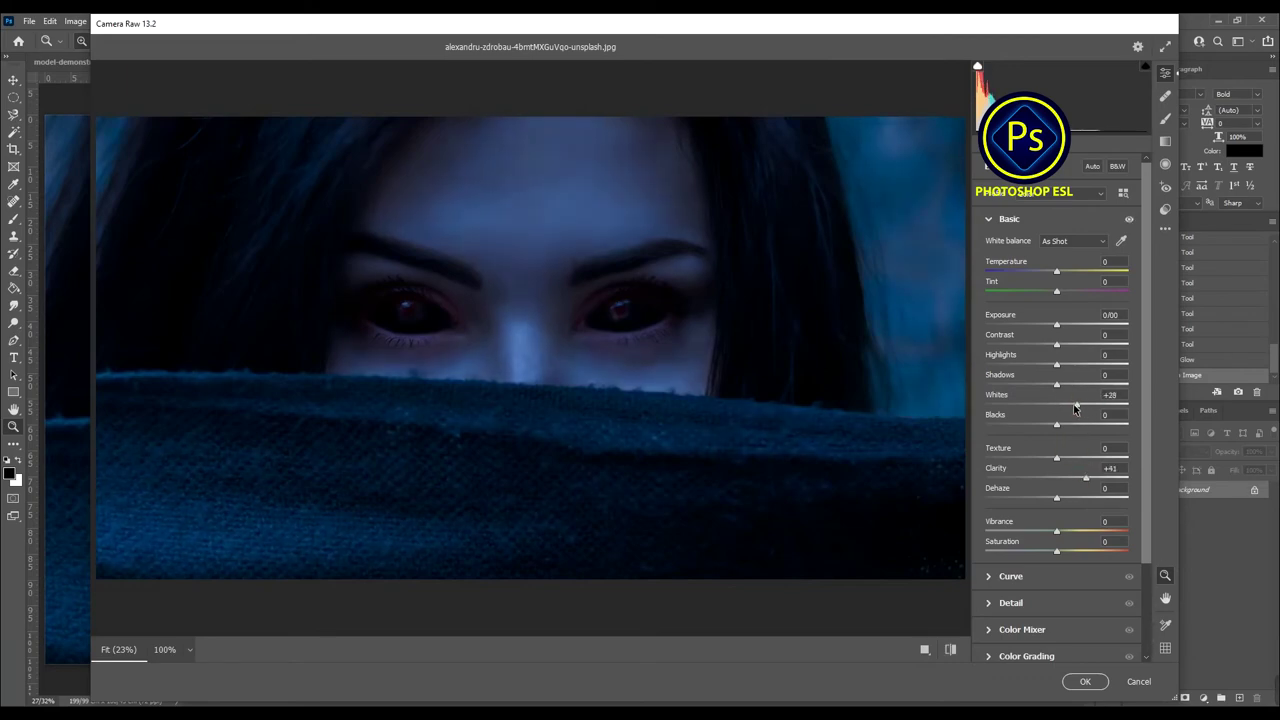
Apply Camera Raw with Shadows +21, Whites +22, Highlights +8 and Vignetting -22
left_click(1029, 385)
left_click(1028, 363)
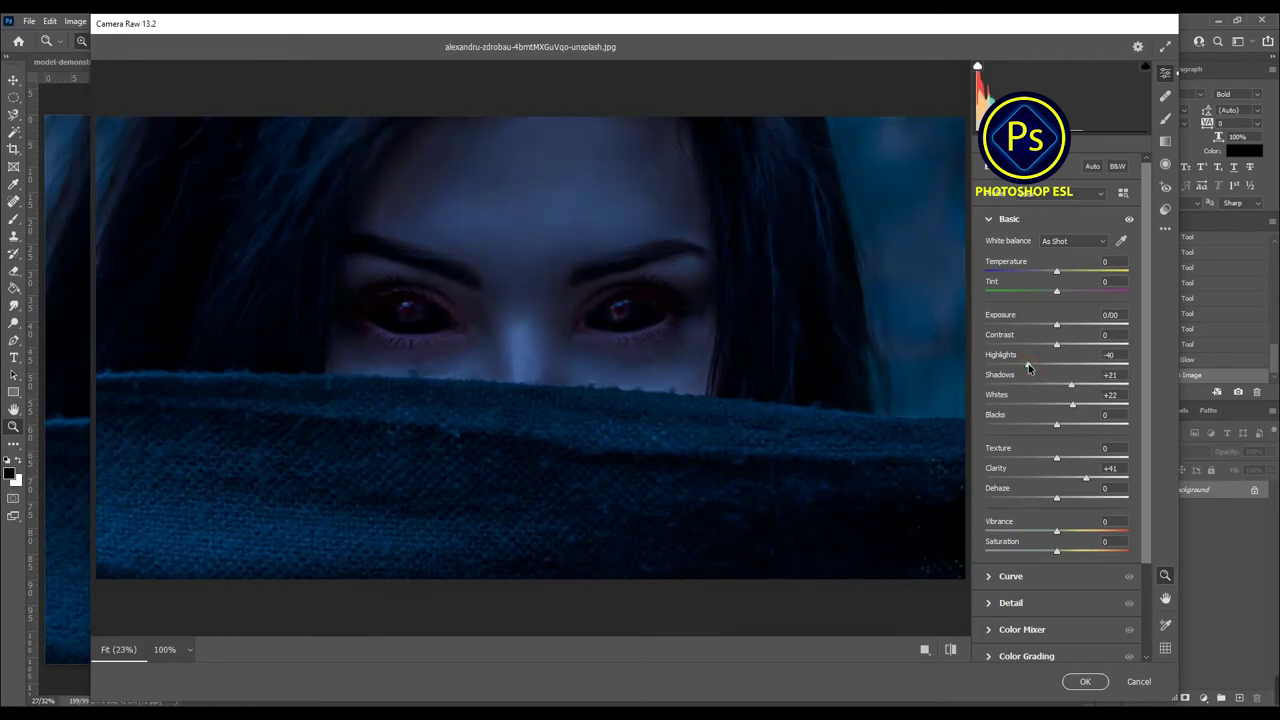
mouse_move(1031, 363)
left_mouse_down()
mouse_move(1092, 368)
mouse_move(1080, 368)
left_mouse_up()
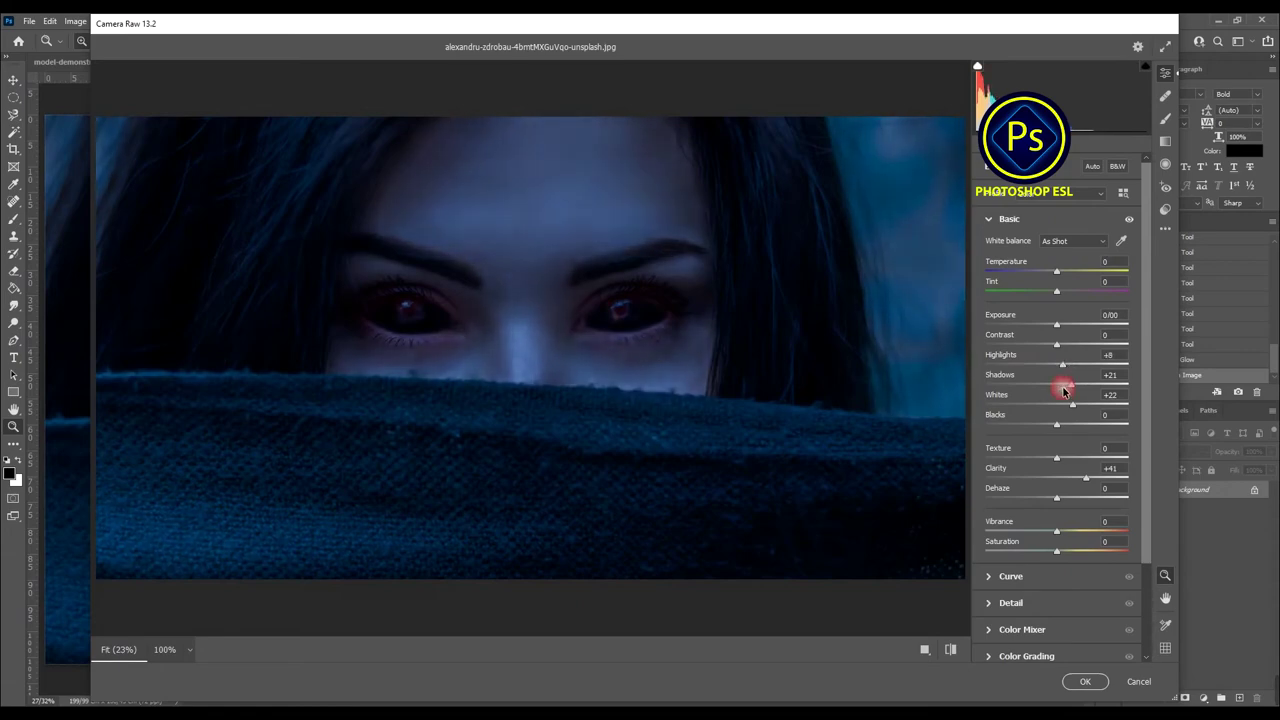
scroll(1055, 470, "down", 2)
scroll(1035, 560, "down", 3)
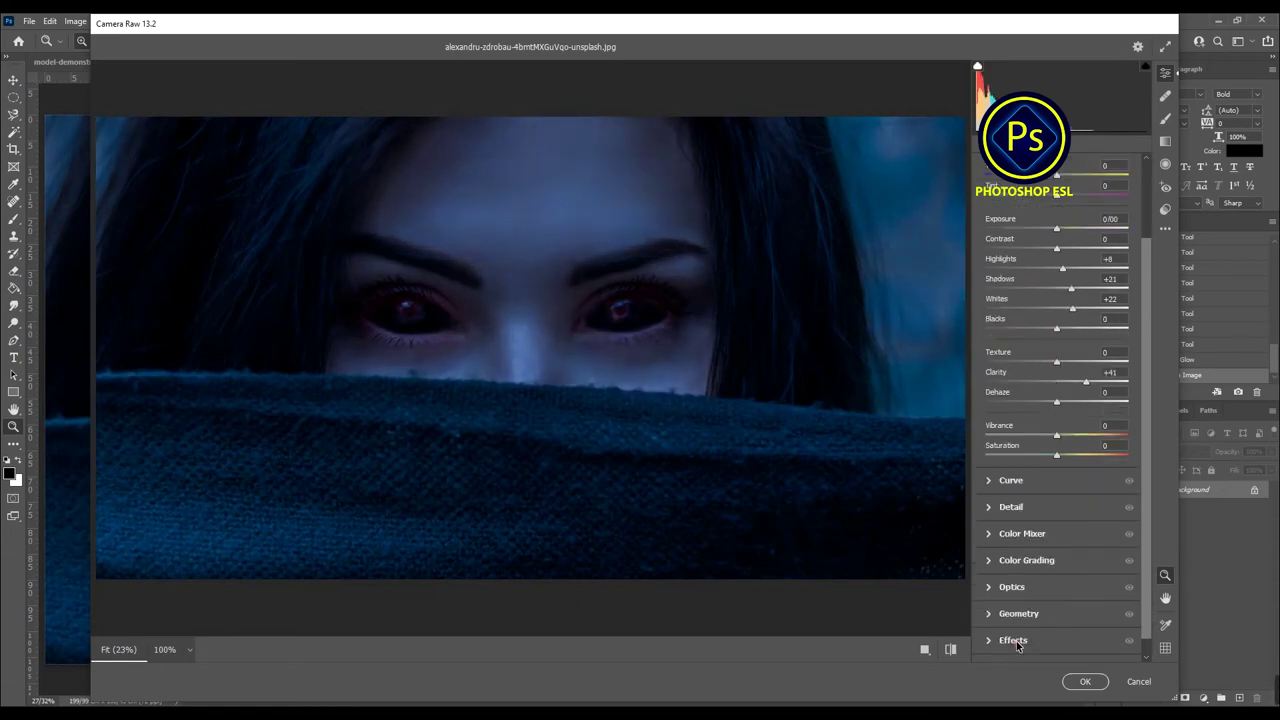
left_click(1016, 638)
left_click_drag(1055, 467, 1041, 468)
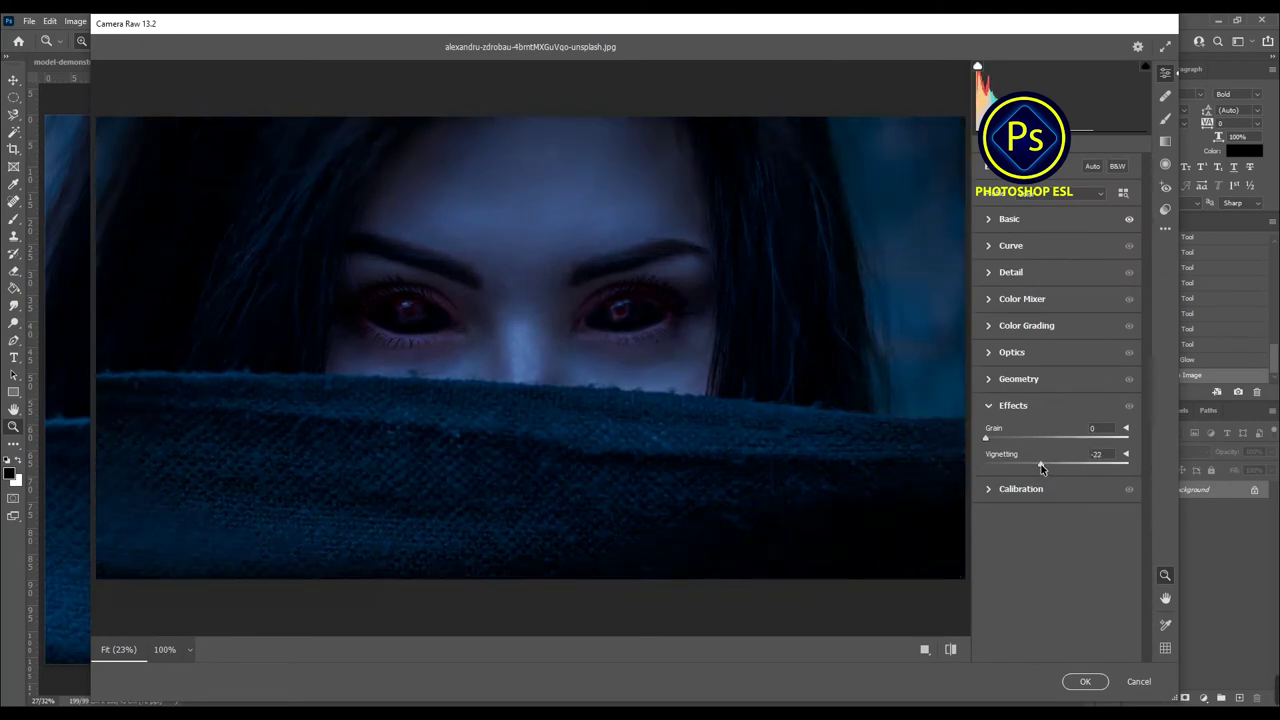
left_click(1082, 680)
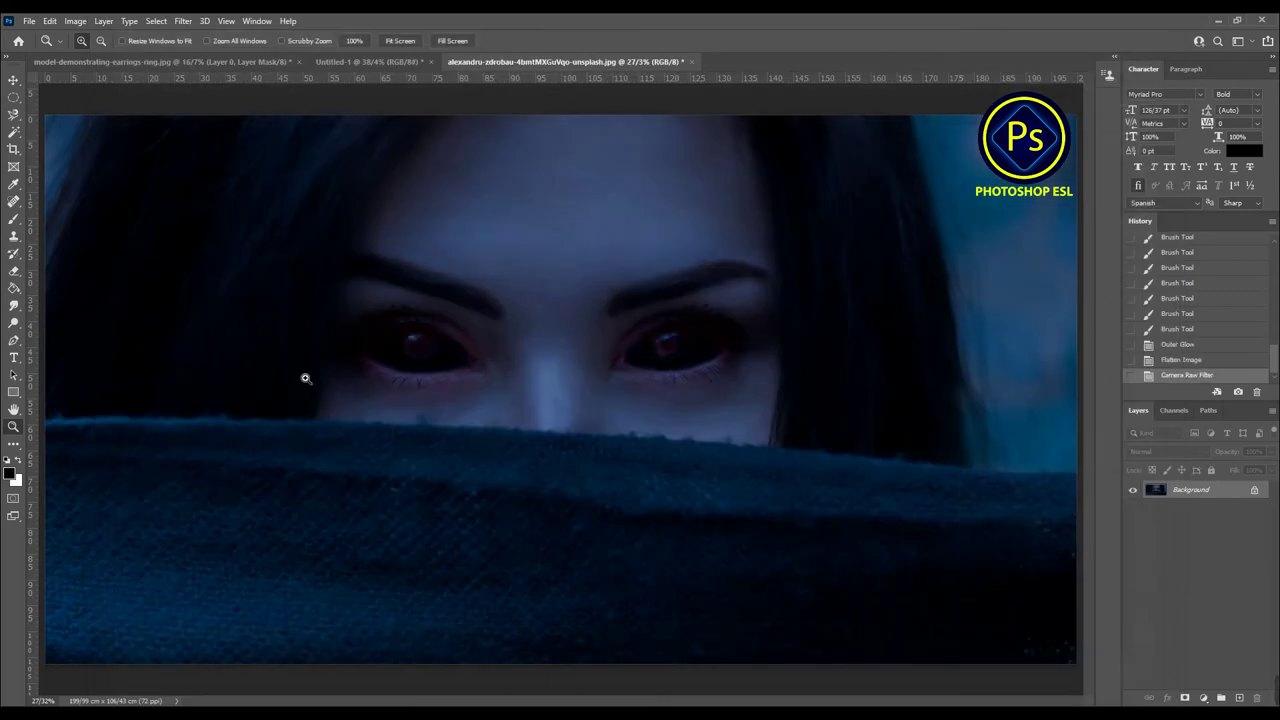
Set the History Brush to 1500 px and test strokes on the fabric, undoing them
left_click(384, 389, "alt")
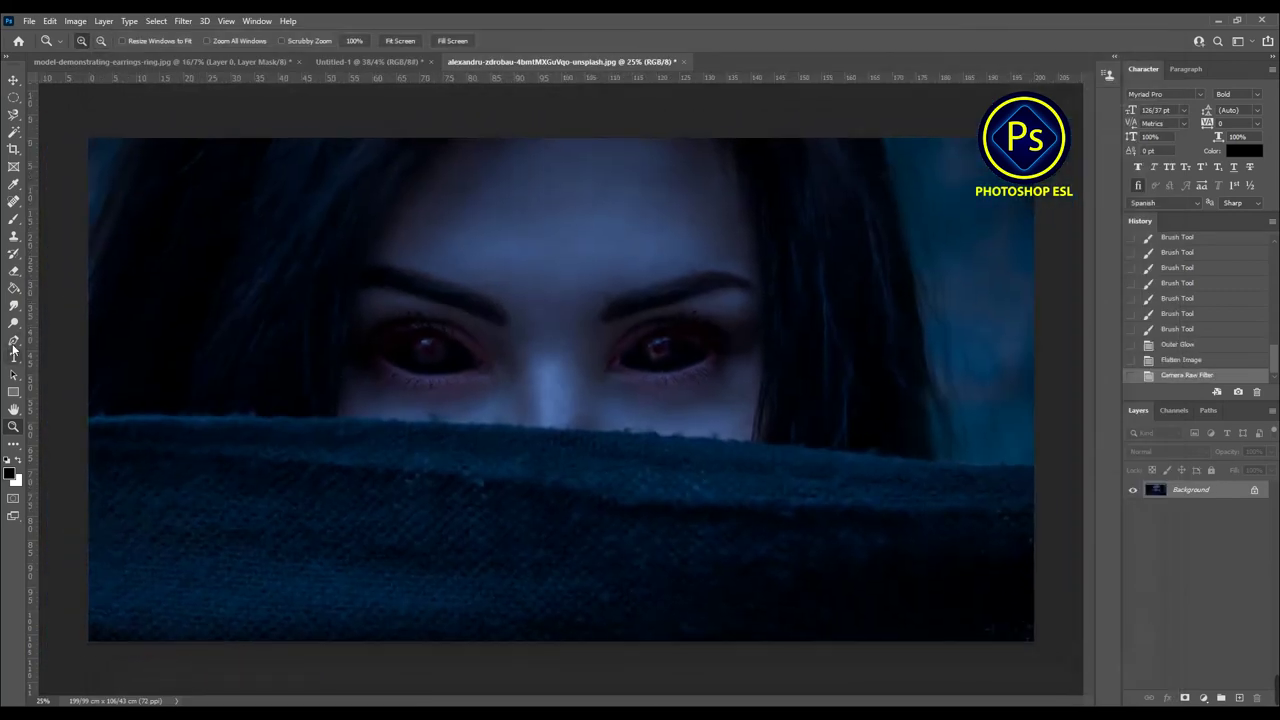
left_click(15, 254)
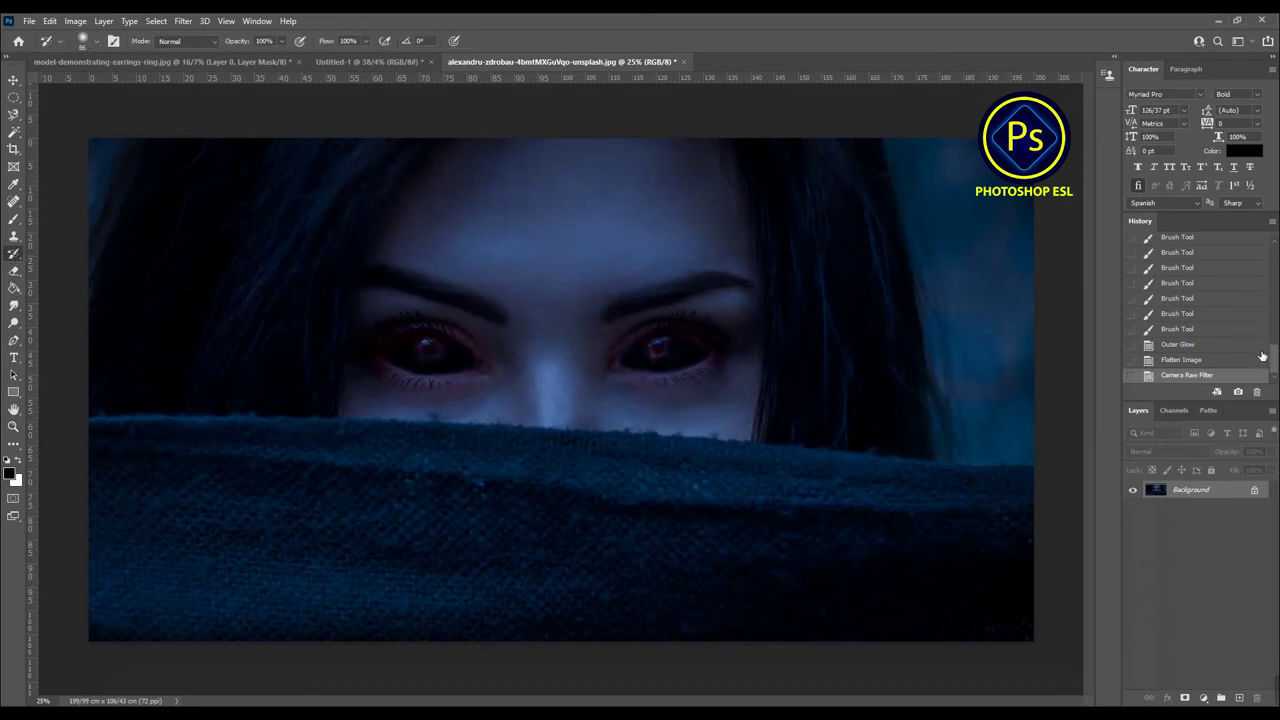
left_click_drag(1273, 358, 1258, 252)
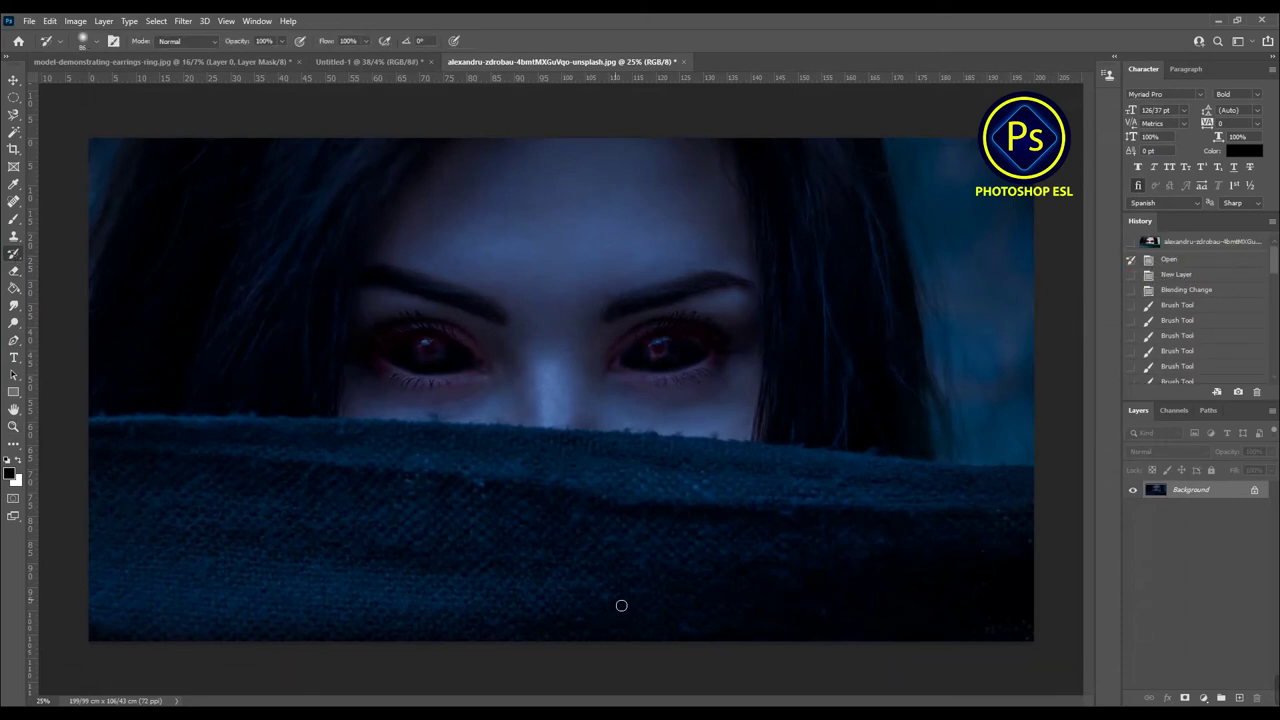
key("bracketright")
key("bracketright")
key("bracketright")
key("bracketright")
key("bracketright")
key("bracketright")
key("bracketright")
key("bracketright")
key("bracketright")
right_click(641, 576)
mouse_move(586, 545)
left_mouse_down()
mouse_move(745, 583)
mouse_move(1060, 591)
left_mouse_up()
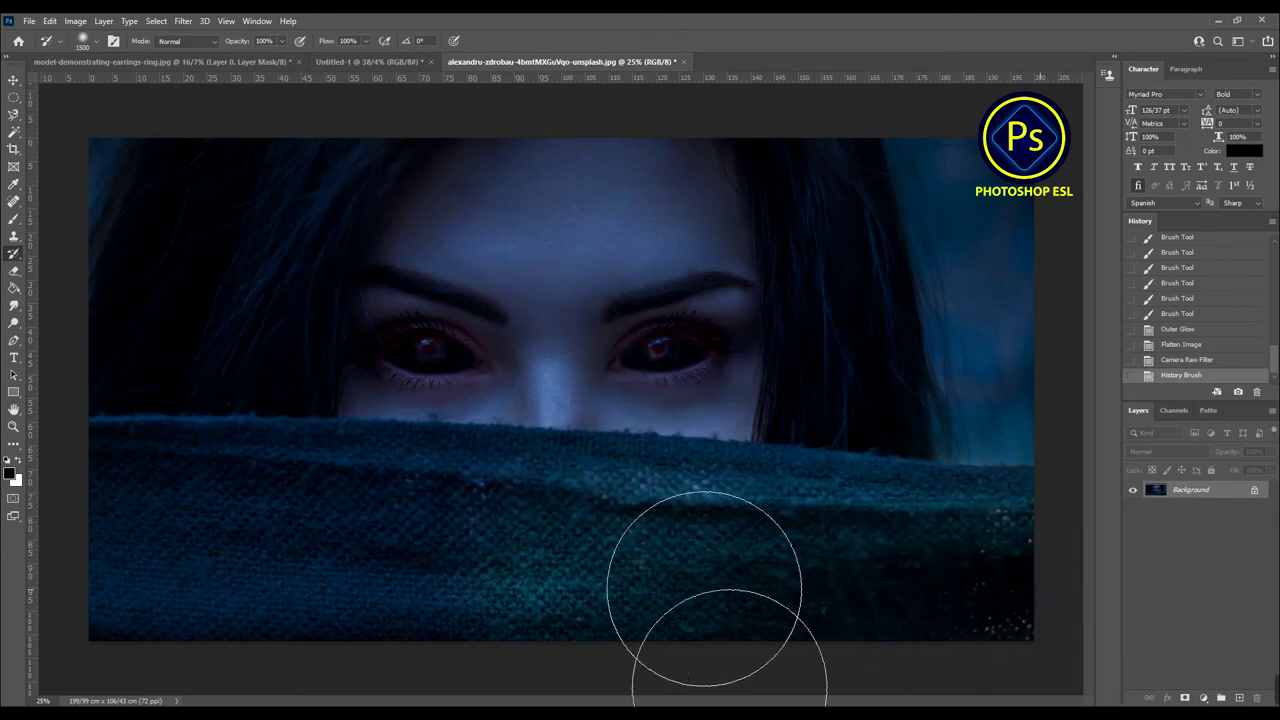
left_click_drag(465, 611, 133, 618)
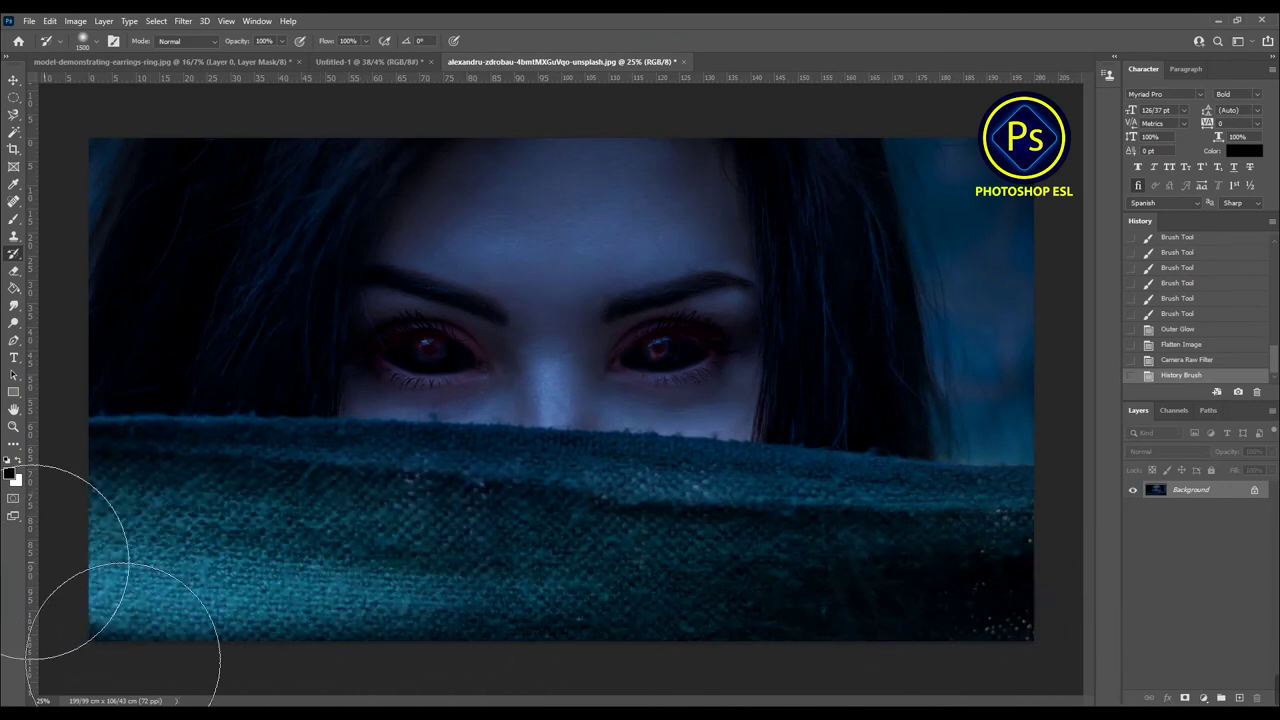
key("ctrl+z")
key("ctrl+z")
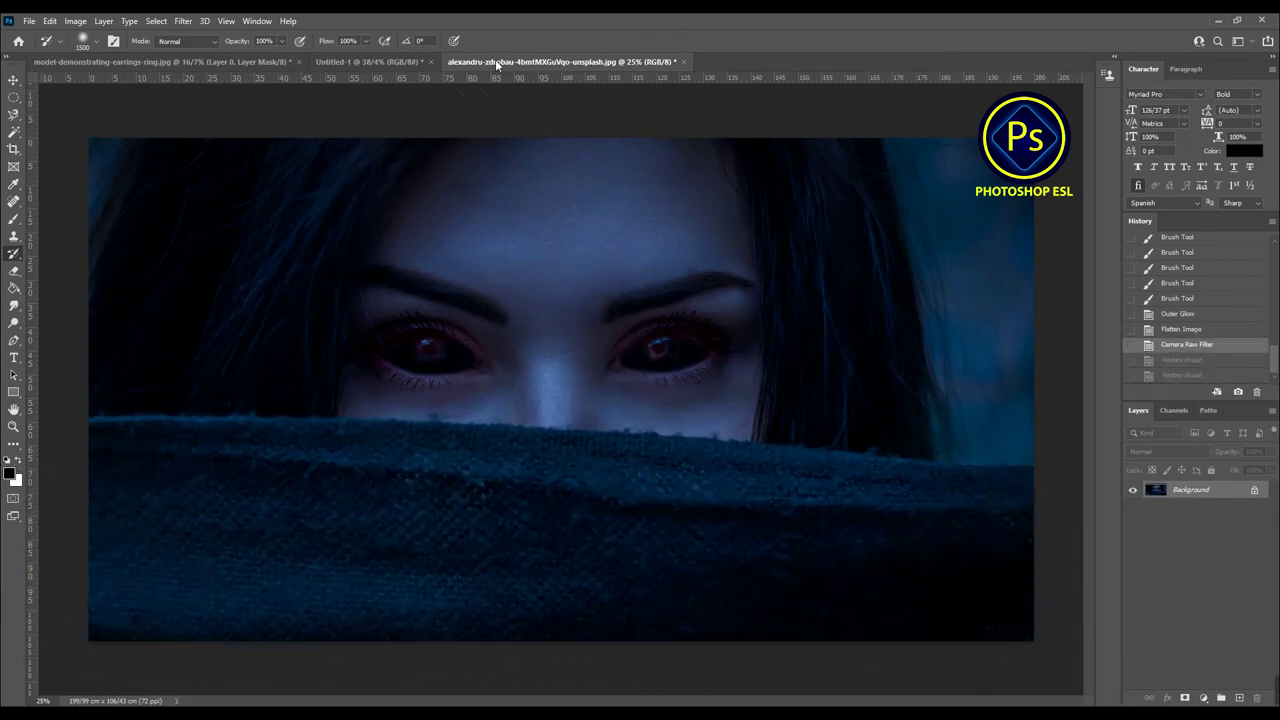
Lower History Brush flow to 17% and softly restore colour across the lower fabric
left_click(315, 58)
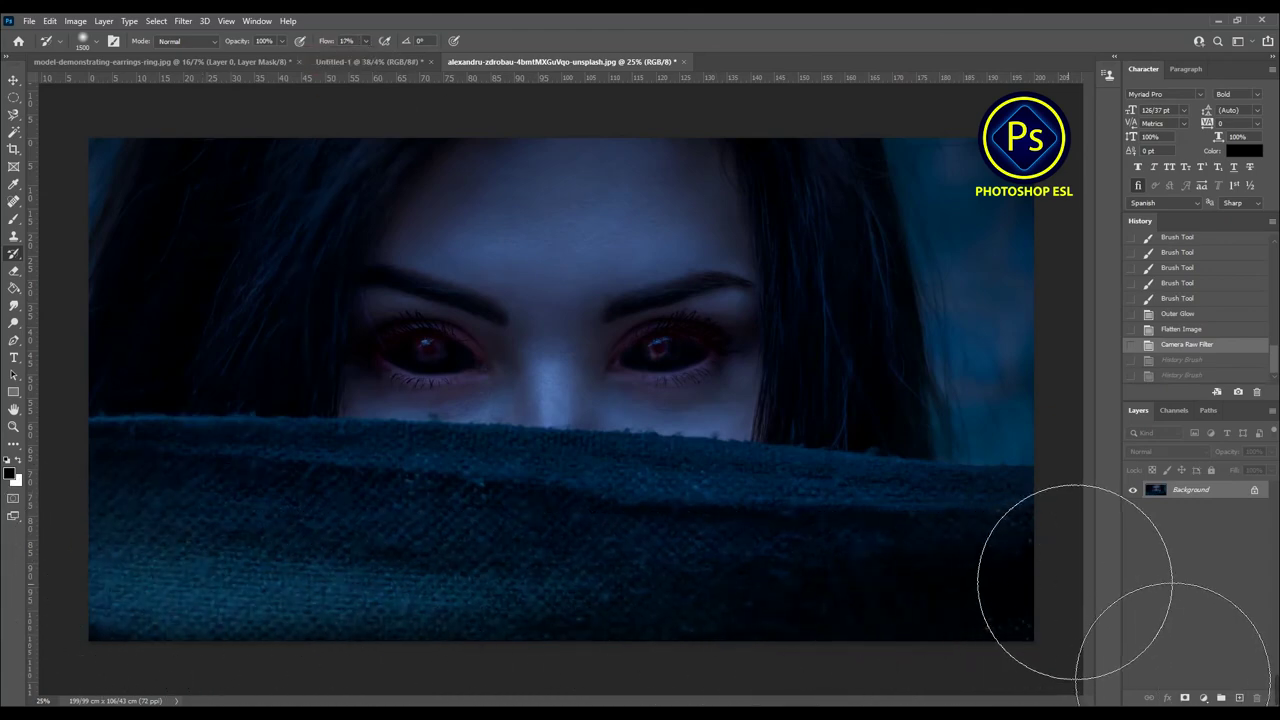
left_click_drag(857, 600, 500, 614)
right_click(452, 489)
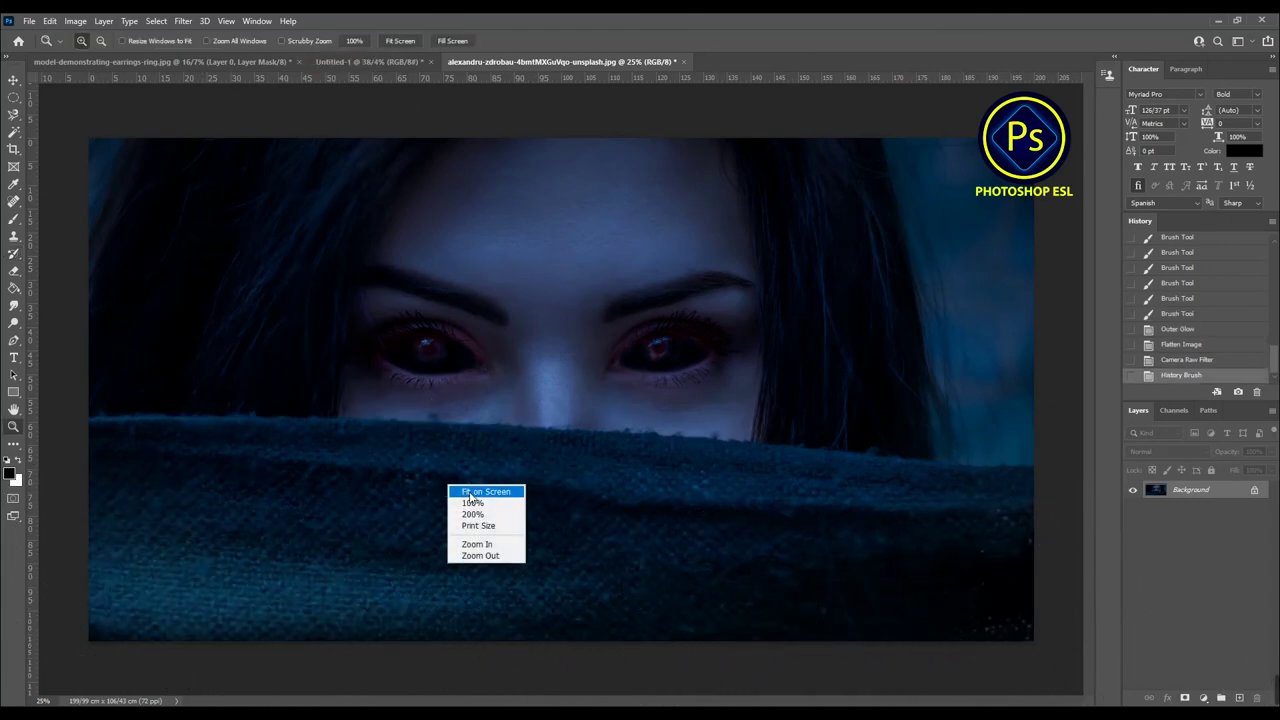
Fit the image on screen and view the original Open state in History
left_click(469, 505)
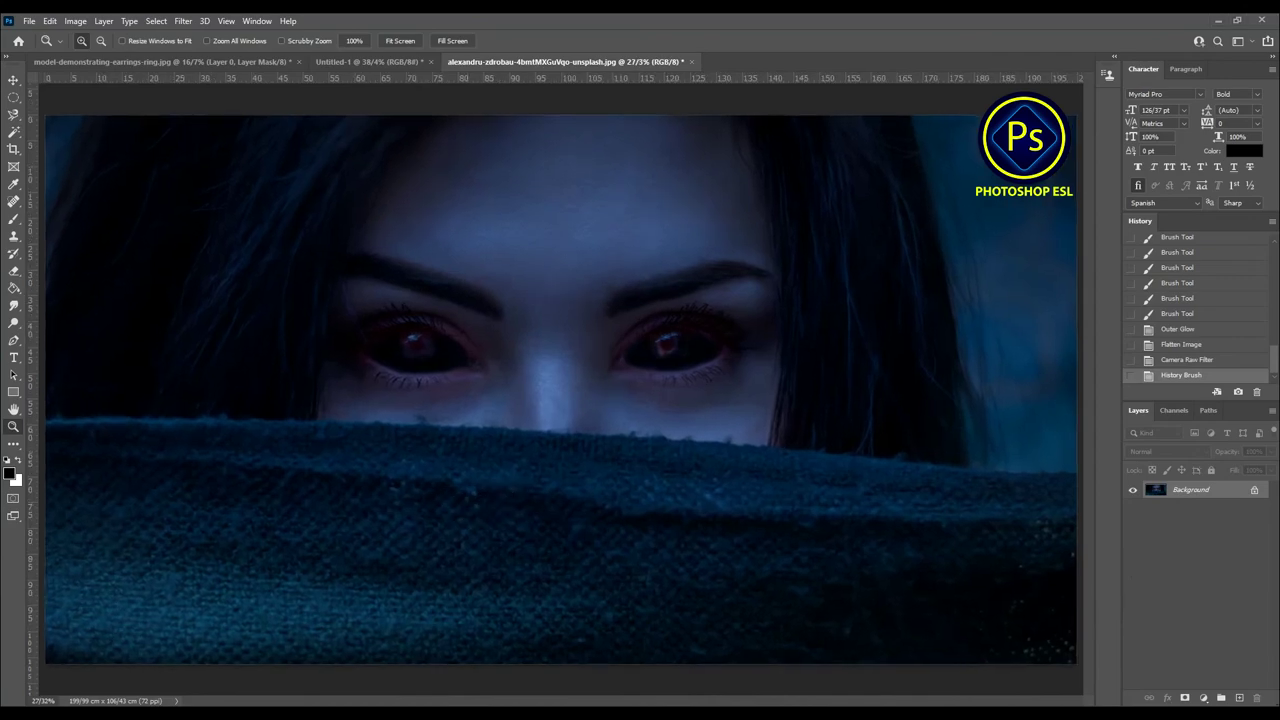
scroll(1273, 292, "up", 5)
scroll(1273, 292, "up", 3)
left_click(1200, 263)
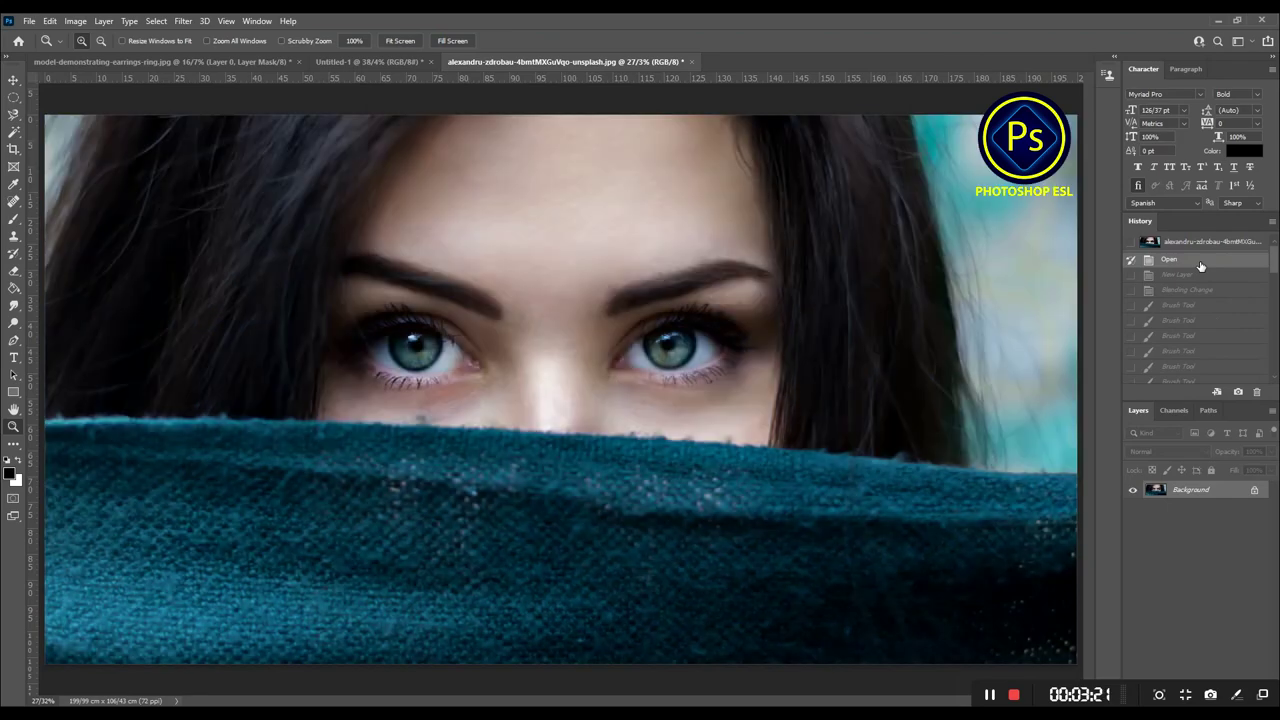
Return to the edited version and open Levels, pulling the white input to about 219
key("ctrl+z")
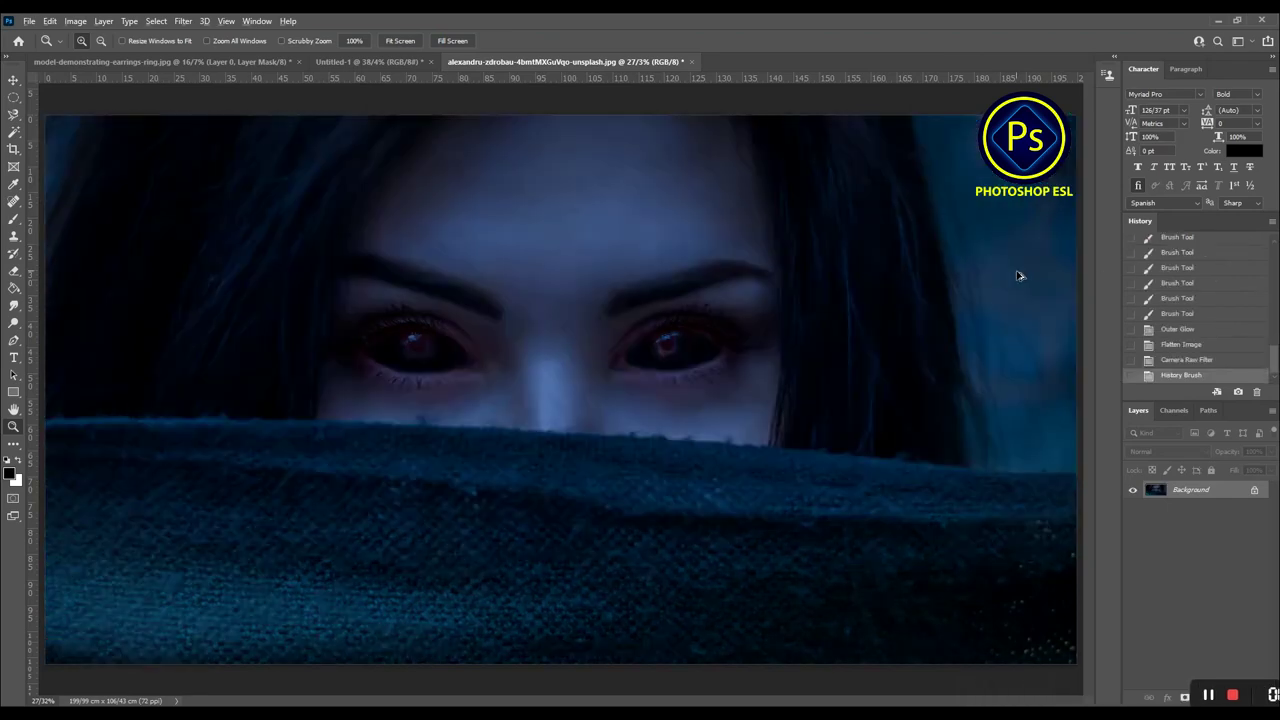
key("ctrl+z")
key("ctrl+z")
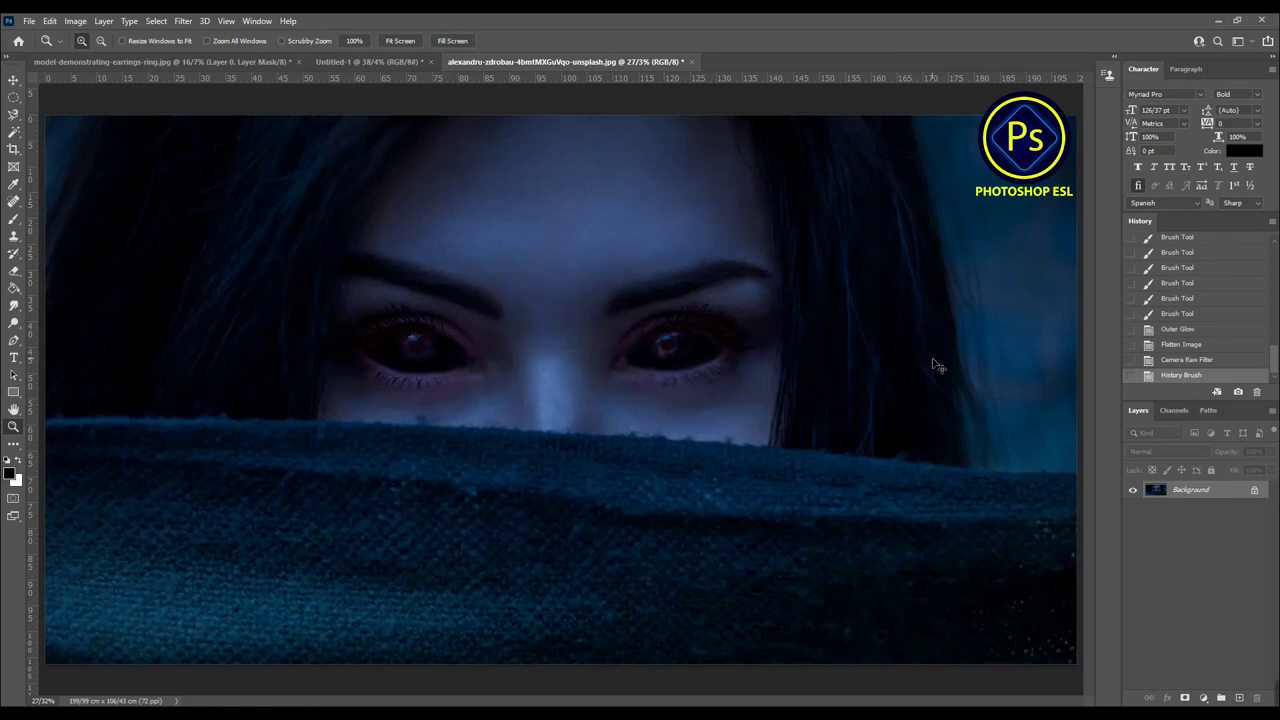
key("ctrl+l")
left_click_drag(937, 484, 919, 490)
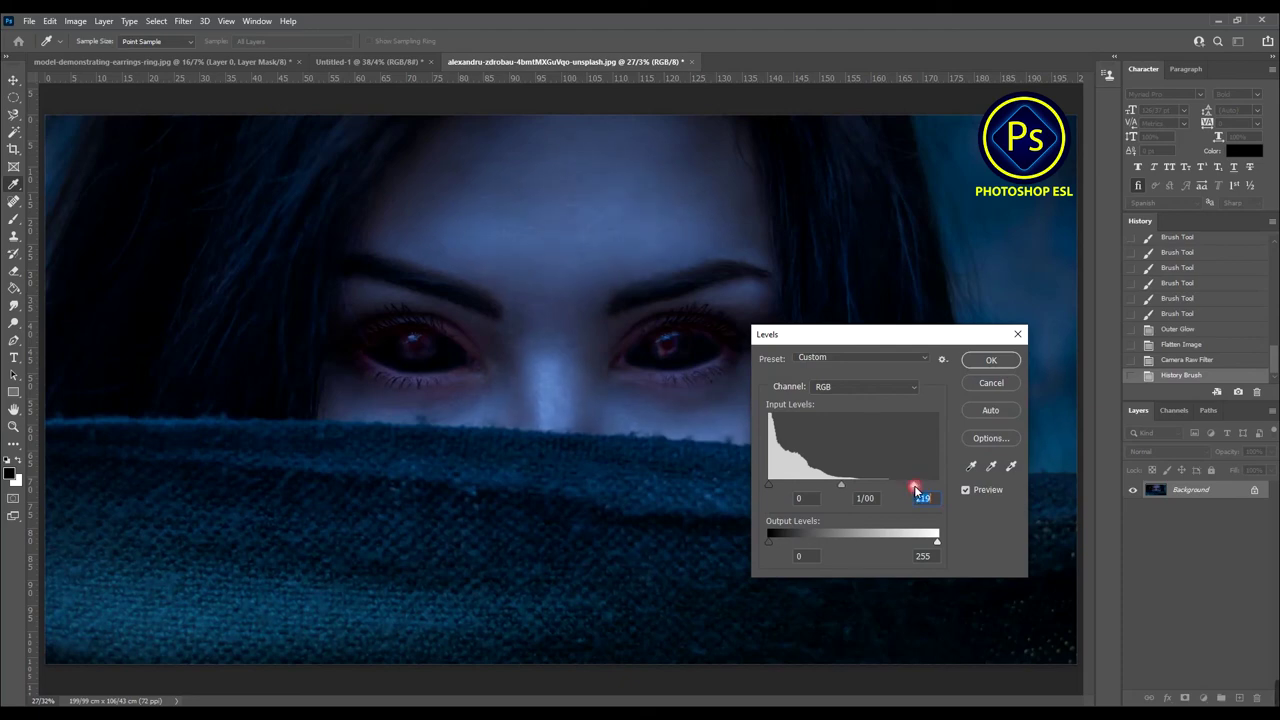
Apply the Levels adjustment with the white input at about 219
key("Return")
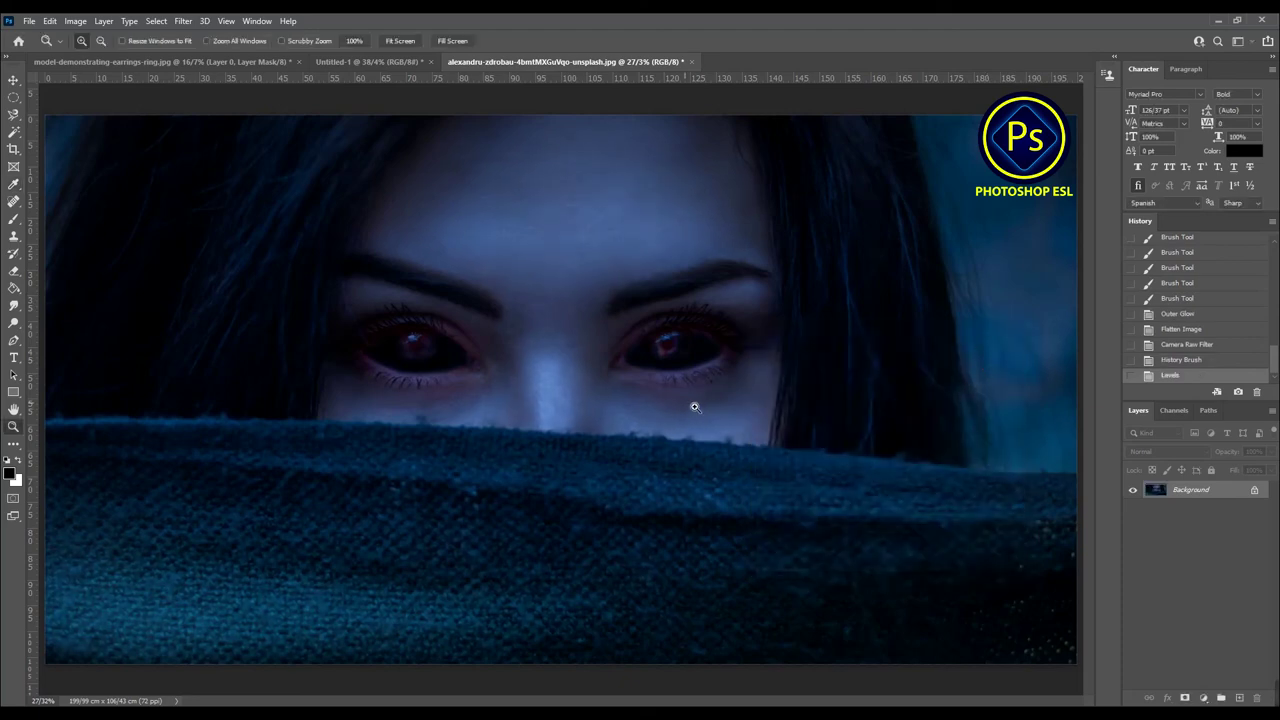